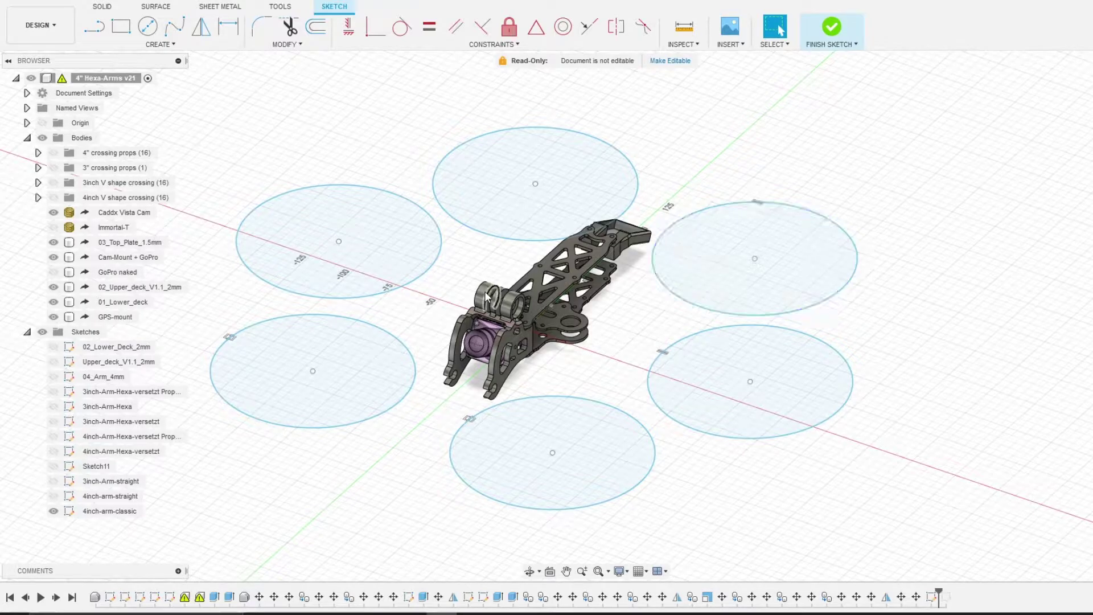
Inspect the main parts of the frame one by one, including the GoPro camera mount, lower deck and top plate.
{"action": "left_click", "coordinate": [489, 298]}
{"action": "left_click", "coordinate": [533, 305]}
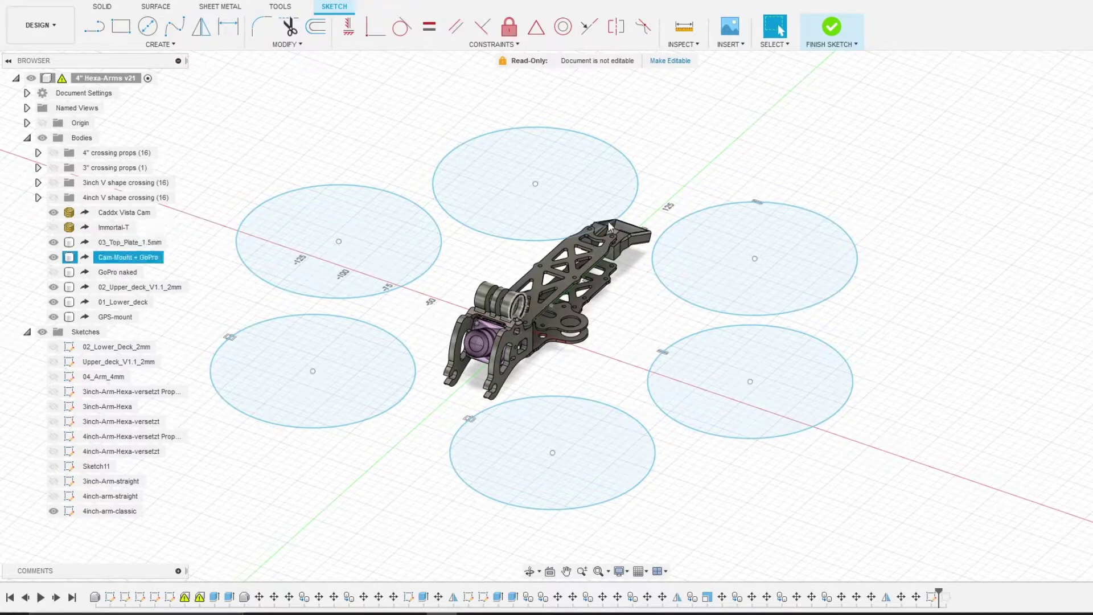
{"action": "left_click", "coordinate": [545, 238]}
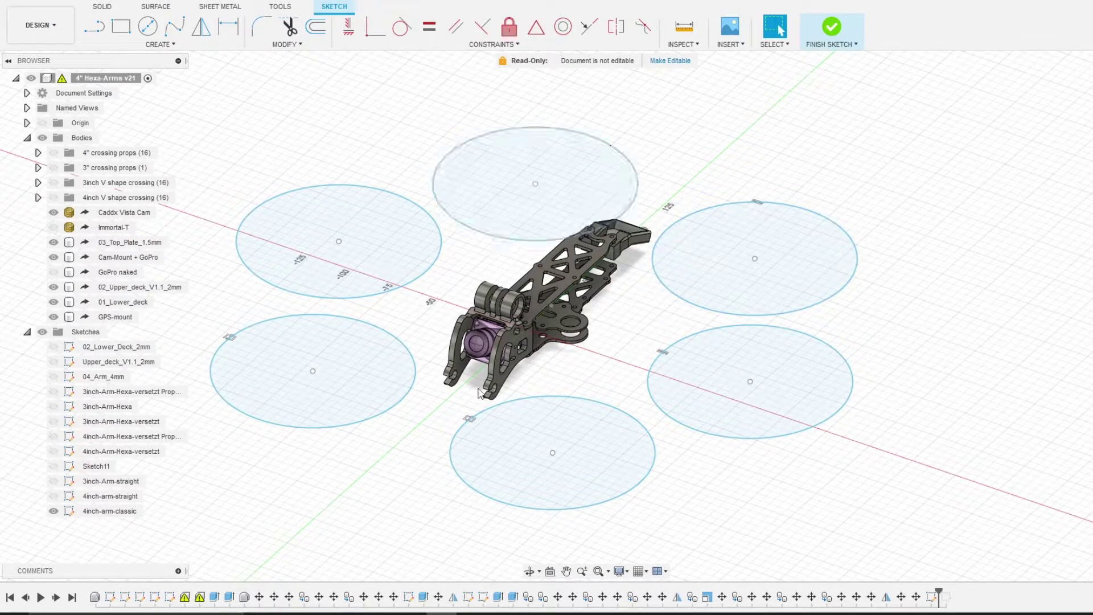
{"action": "left_click", "coordinate": [590, 249]}
{"action": "left_click", "coordinate": [603, 260]}
{"action": "left_click", "coordinate": [603, 259]}
{"action": "left_click", "coordinate": [606, 277]}
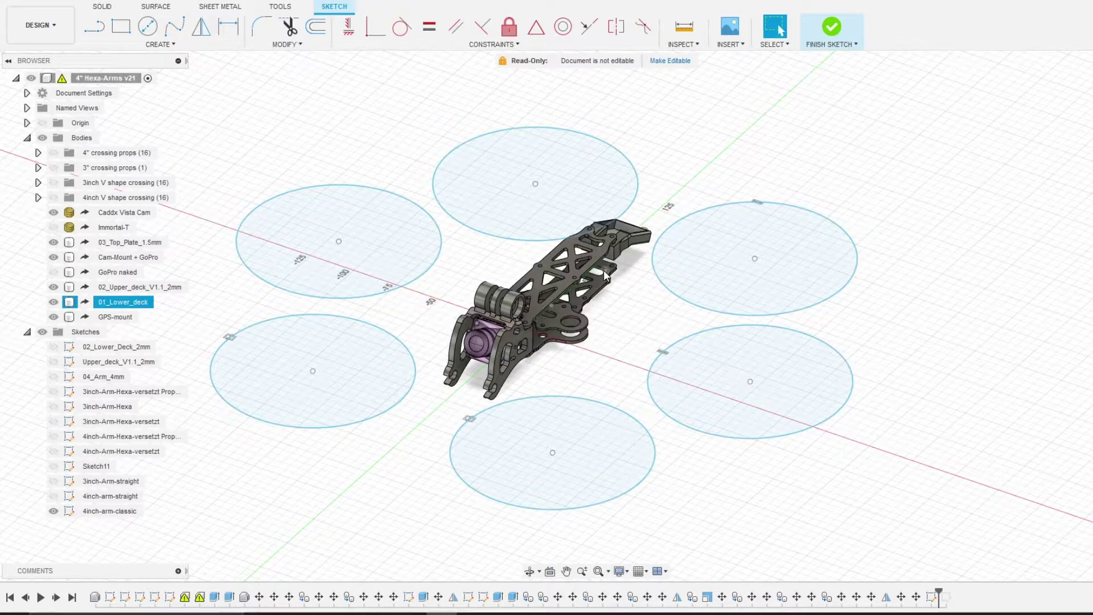
{"action": "left_click", "coordinate": [602, 270]}
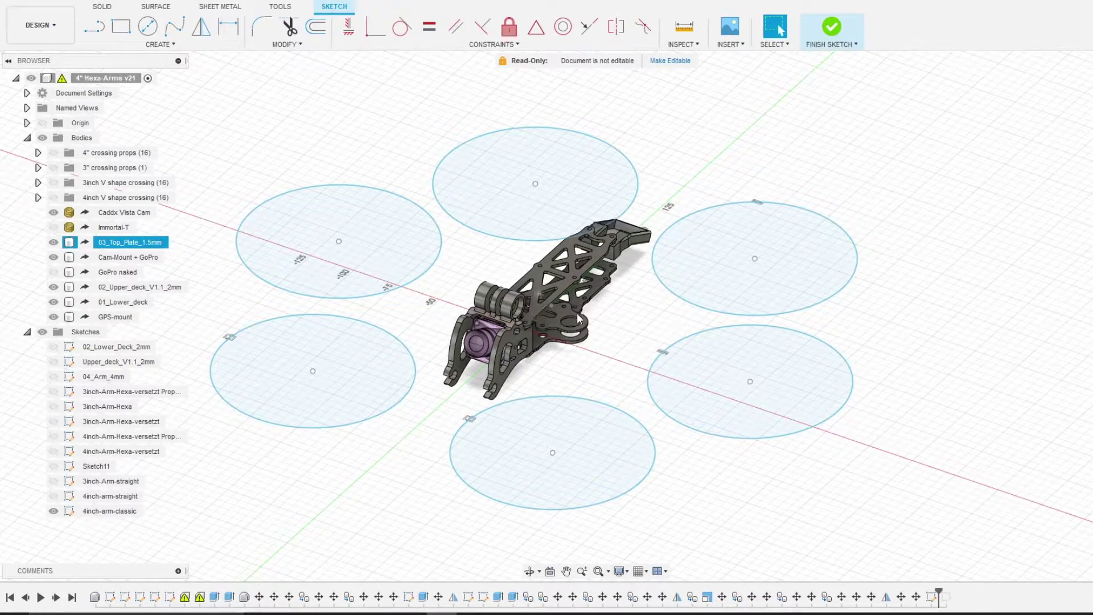
{"action": "left_click", "coordinate": [578, 312]}
{"action": "left_click", "coordinate": [545, 309]}
{"action": "left_click", "coordinate": [595, 336]}
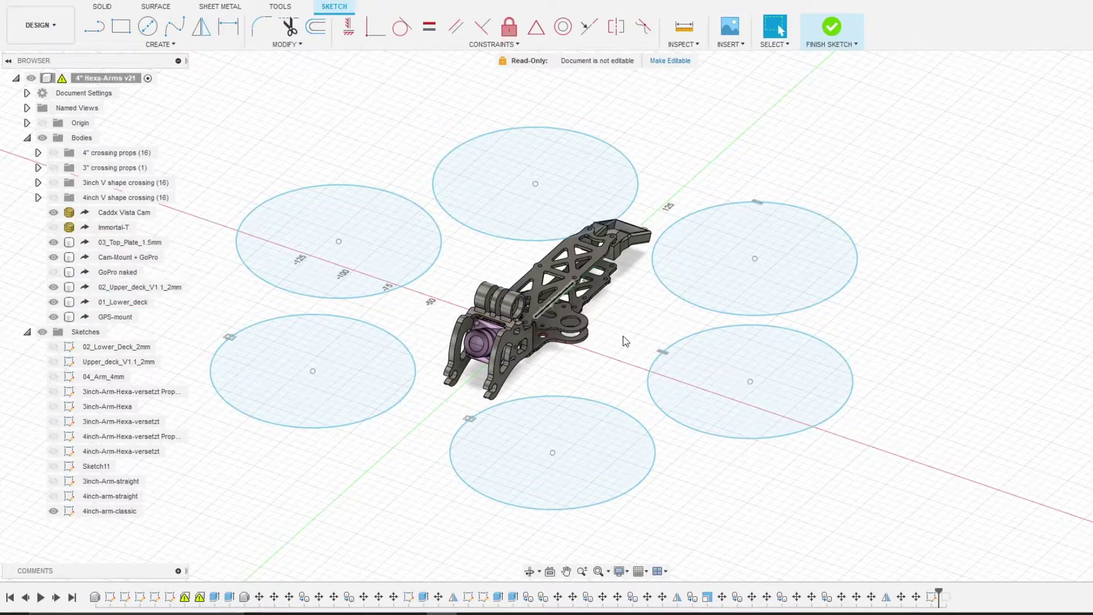
{"action": "left_click", "coordinate": [552, 313]}
{"action": "left_click", "coordinate": [573, 342]}
{"action": "left_click", "coordinate": [594, 387]}
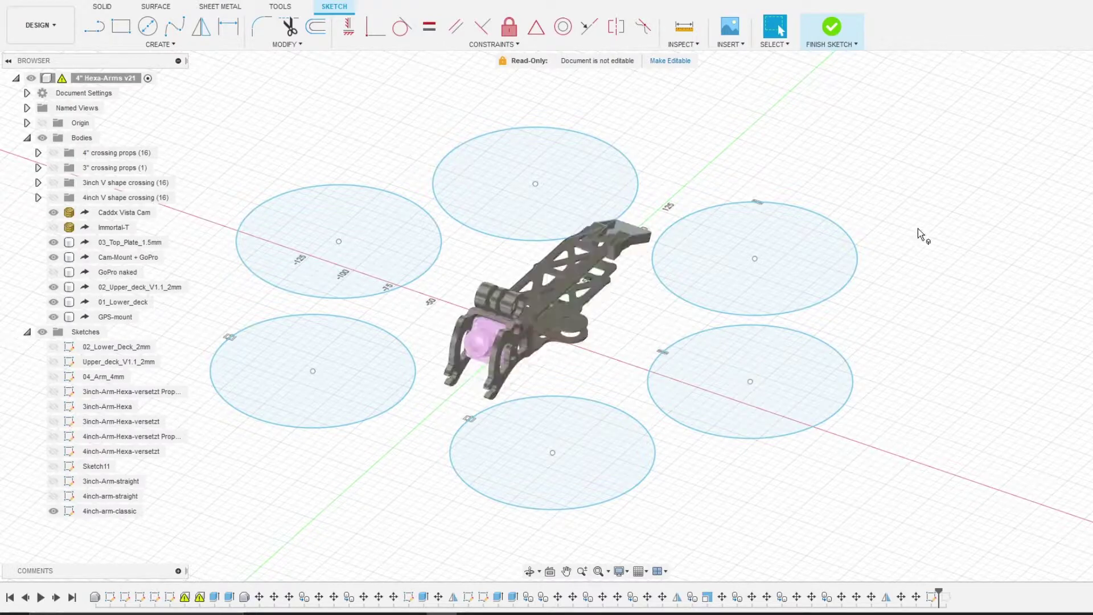
Examine the six-prop layout from above, comparing the front prop circles with the position of the Caddx Vista camera.
{"action": "key", "text": "F6"}
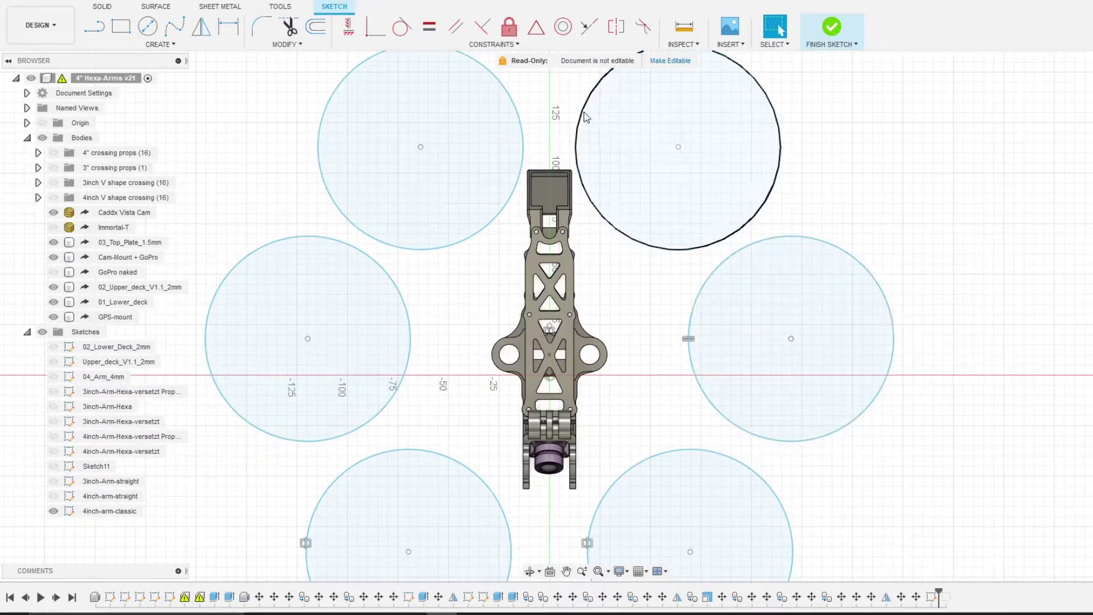
{"action": "scroll", "coordinate": [576, 110], "scroll_direction": "down", "scroll_amount": 1}
{"action": "scroll", "coordinate": [575, 107], "scroll_direction": "up", "scroll_amount": 1}
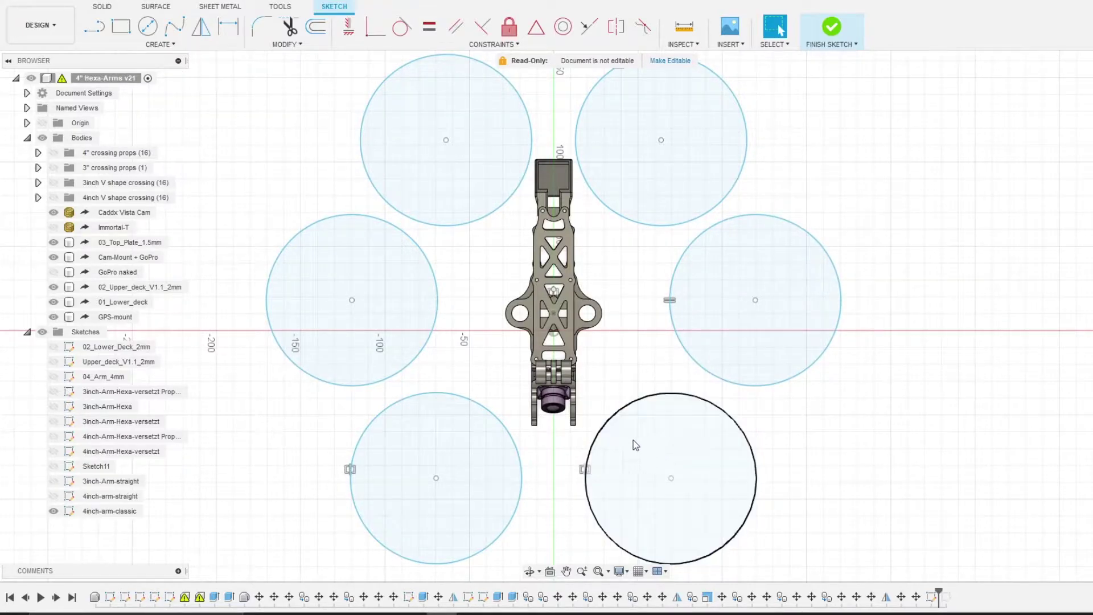
{"action": "left_click", "coordinate": [474, 459]}
{"action": "left_click", "coordinate": [568, 401]}
{"action": "left_click", "coordinate": [555, 409]}
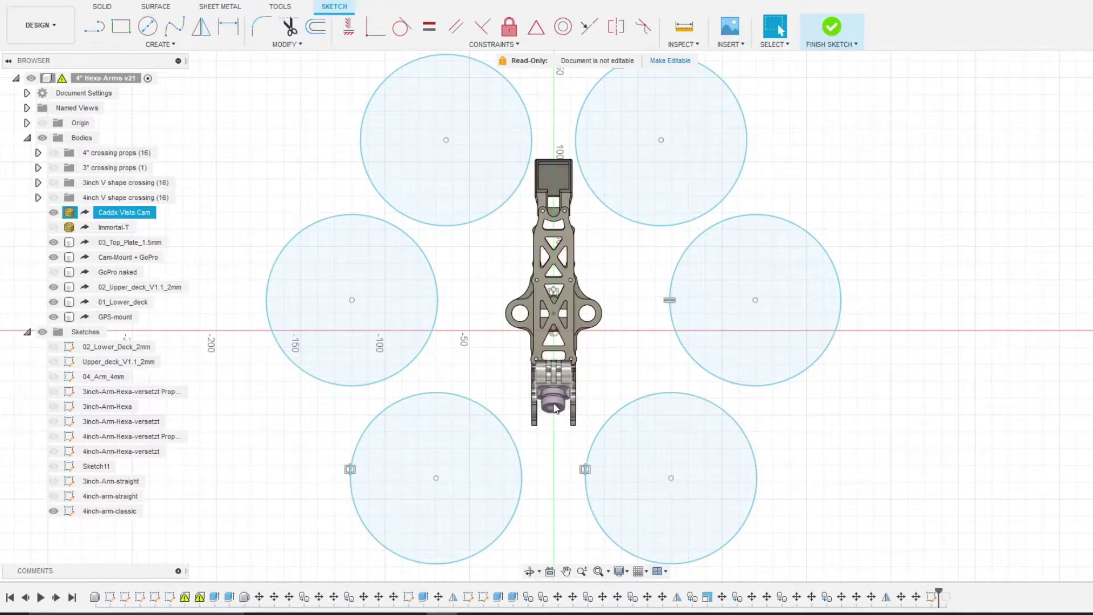
{"action": "left_click", "coordinate": [466, 470]}
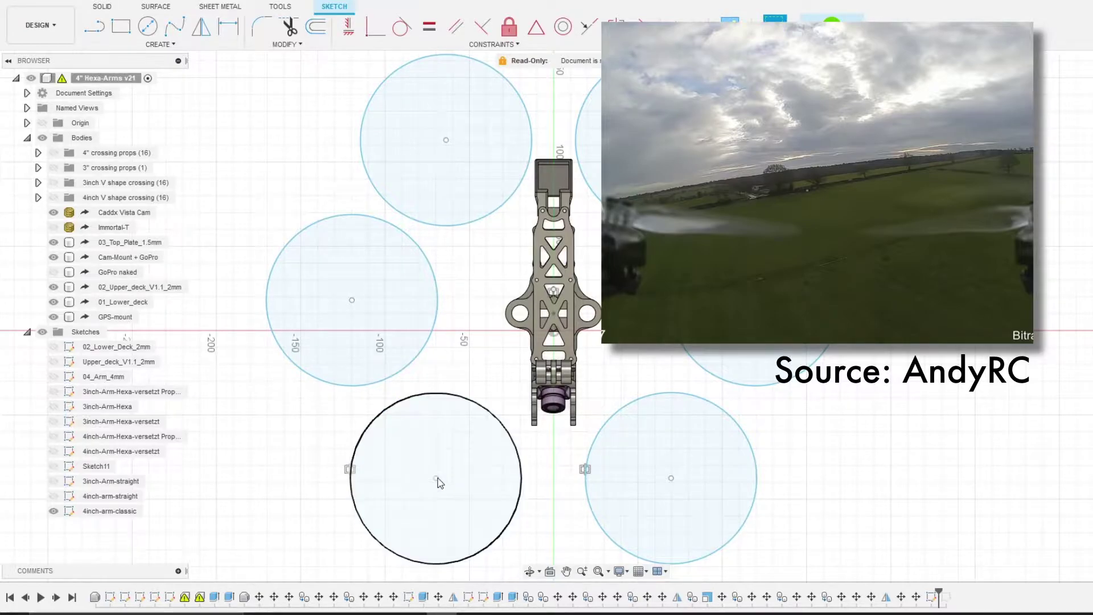
Move the front pair of prop circles outward, away from the camera and beyond the middle props.
{"action": "left_click_drag", "start_coordinate": [437, 480], "coordinate": [289, 469]}
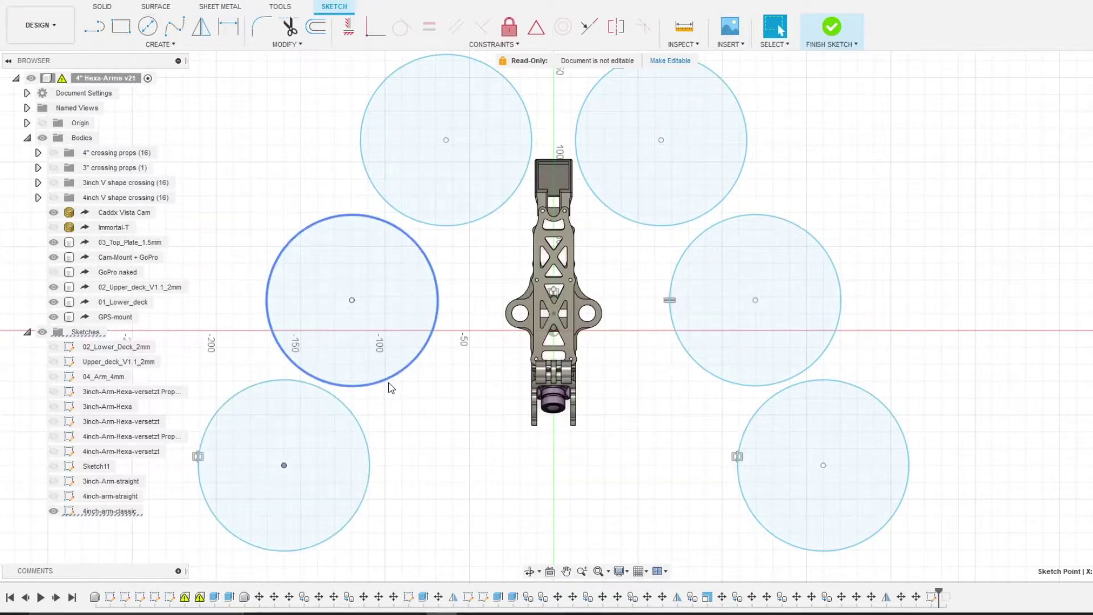
{"action": "left_click", "coordinate": [284, 466]}
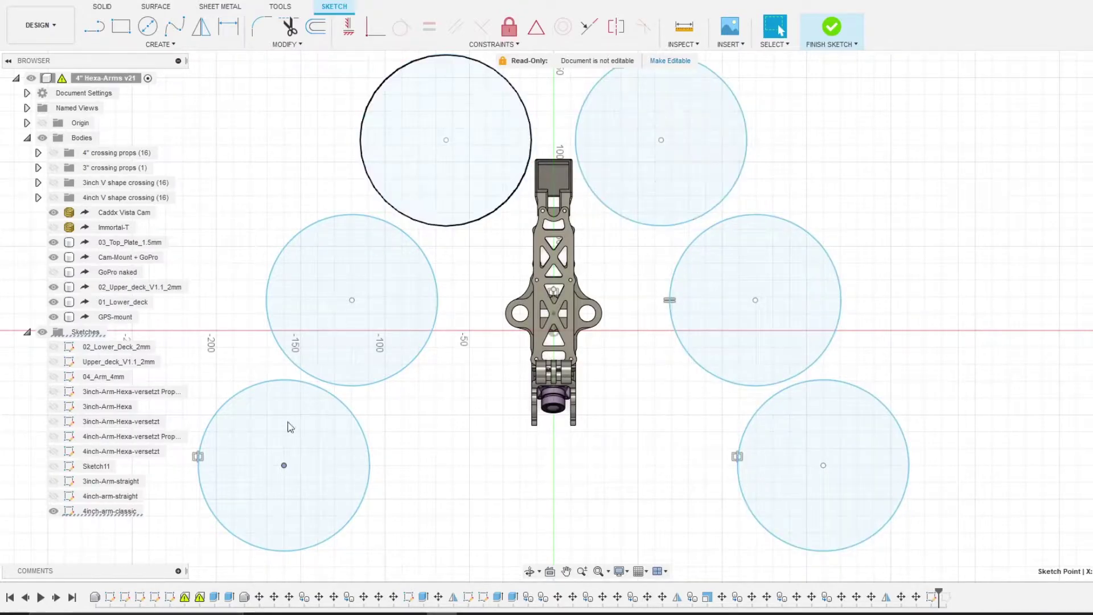
{"action": "left_click", "coordinate": [285, 464]}
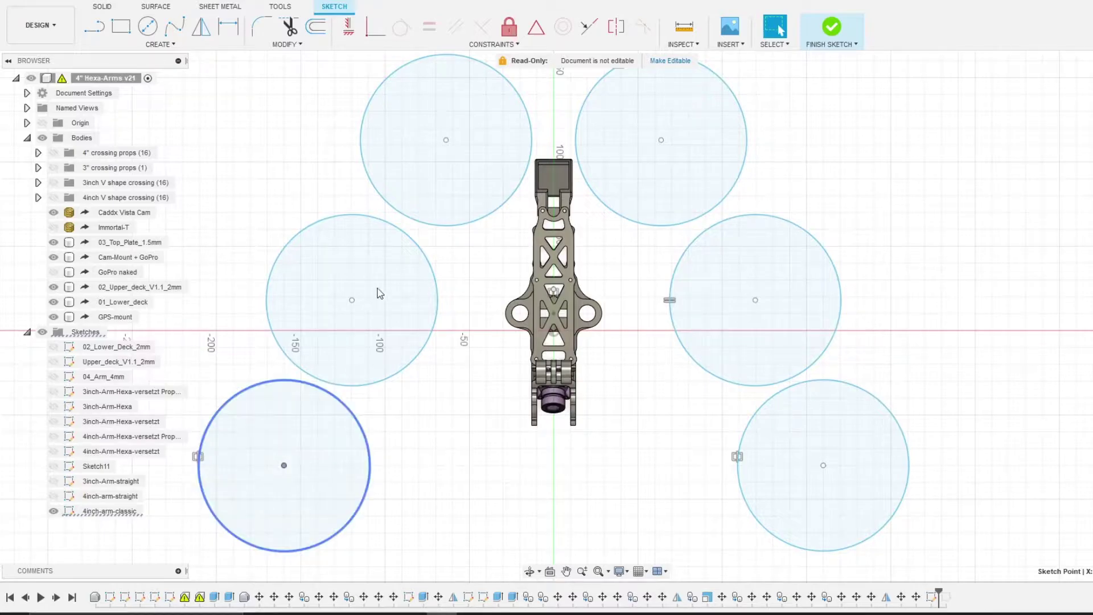
{"action": "key", "text": "Escape"}
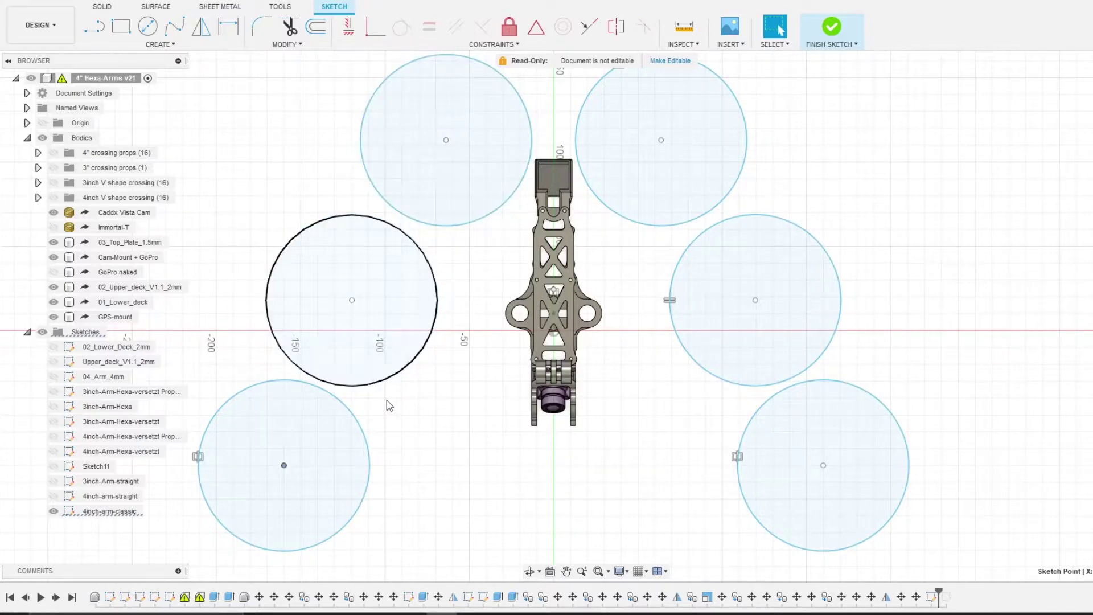
Shift one middle prop circle slightly inward and rearward, and pull the front pair back inward so the neighbouring circles overlap.
{"action": "left_click", "coordinate": [353, 385]}
{"action": "left_click", "coordinate": [353, 305]}
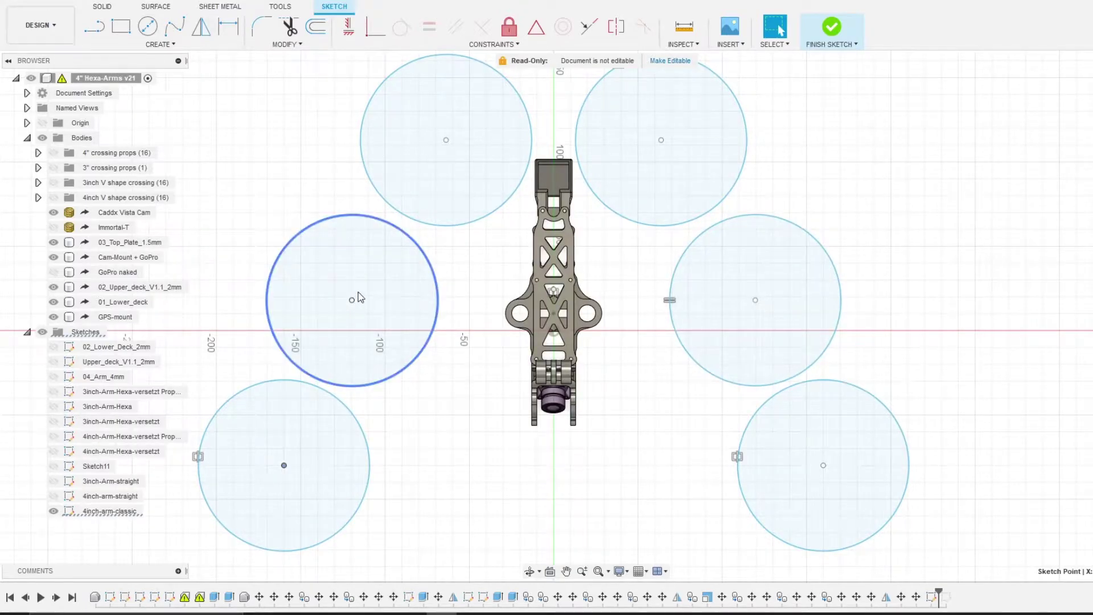
{"action": "left_click_drag", "start_coordinate": [360, 297], "coordinate": [366, 273]}
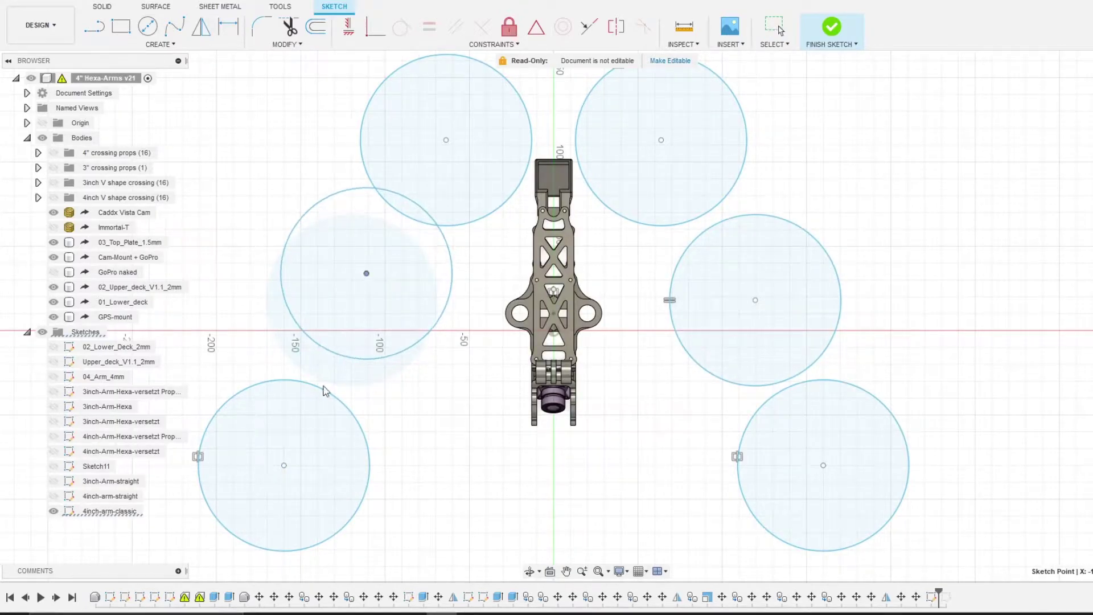
{"action": "left_click", "coordinate": [283, 465]}
{"action": "left_click_drag", "start_coordinate": [284, 465], "coordinate": [391, 411]}
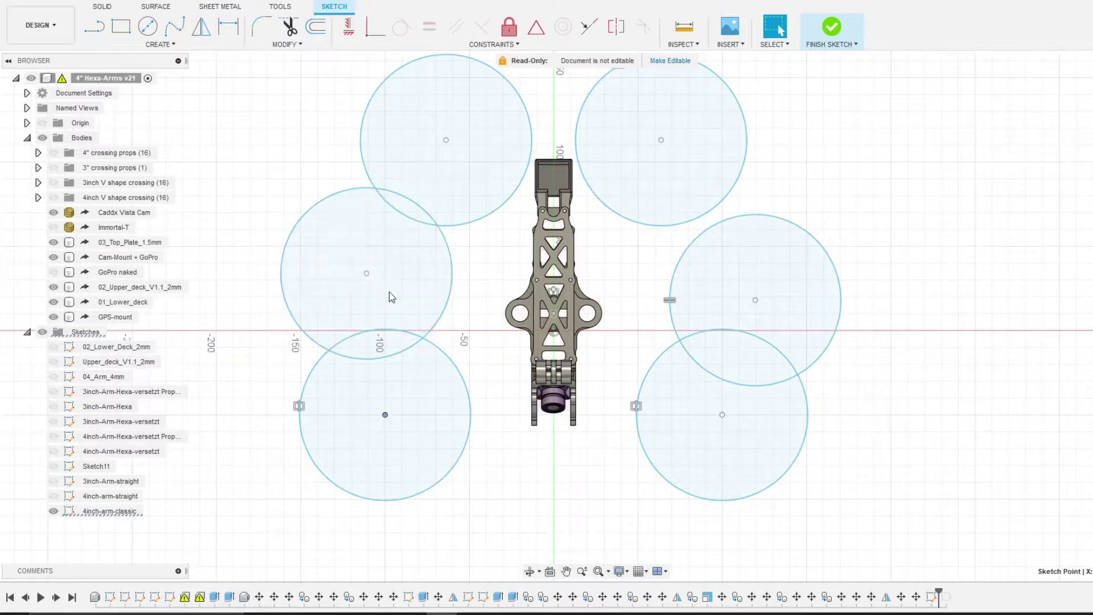
Hide all sketches and show the 4" crossing props body group on the frame.
{"action": "mouse_move", "coordinate": [596, 314]}
{"action": "middle_mouse_down", "text": "shift"}
{"action": "mouse_move", "coordinate": [561, 291]}
{"action": "mouse_move", "coordinate": [530, 240]}
{"action": "middle_mouse_up", "text": "shift"}
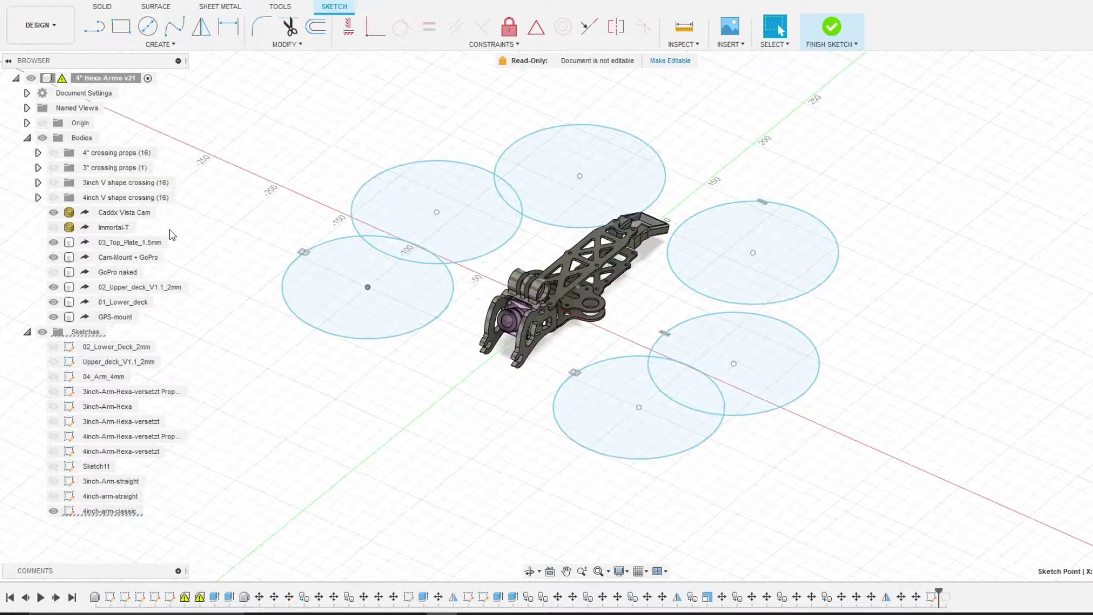
{"action": "left_click", "coordinate": [43, 332]}
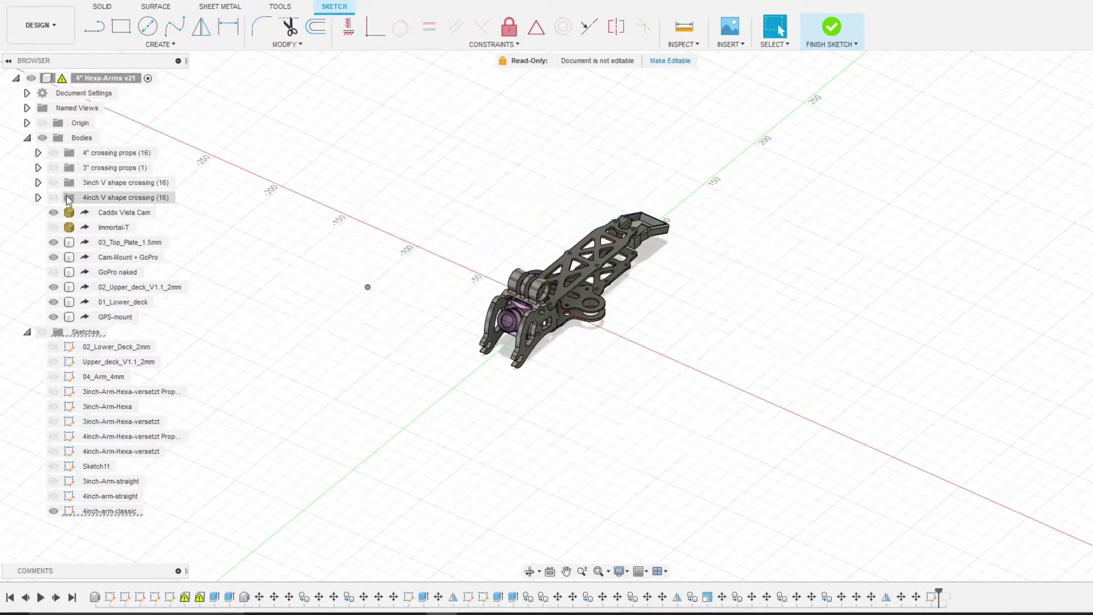
{"action": "left_click", "coordinate": [53, 153]}
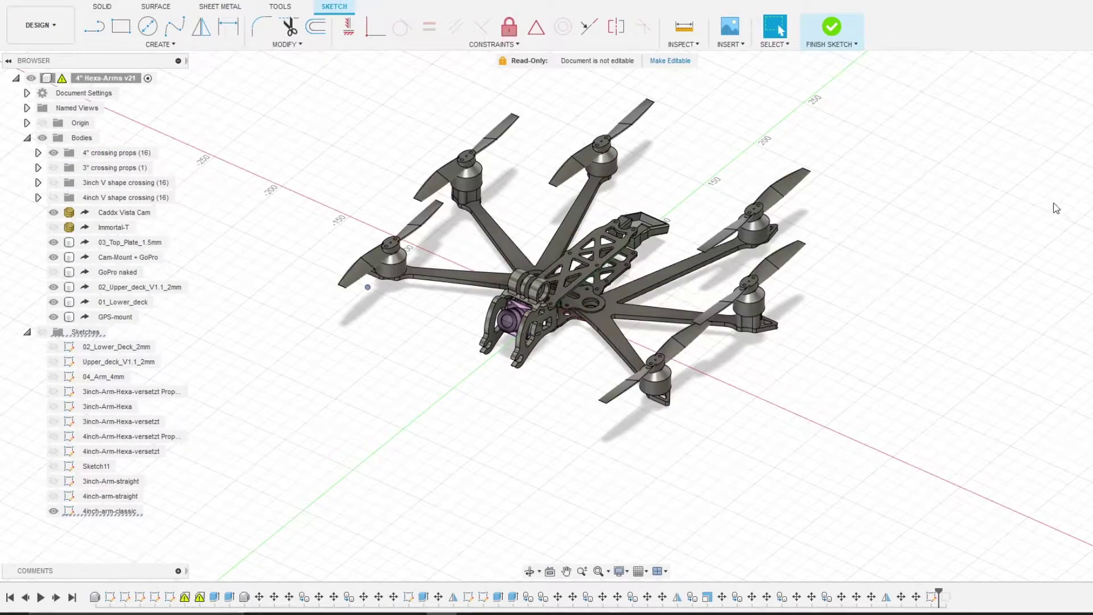
{"action": "middle_click_drag", "start_coordinate": [597, 316], "coordinate": [596, 273], "text": "shift"}
{"action": "middle_click_drag", "start_coordinate": [601, 359], "coordinate": [601, 366], "text": "shift"}
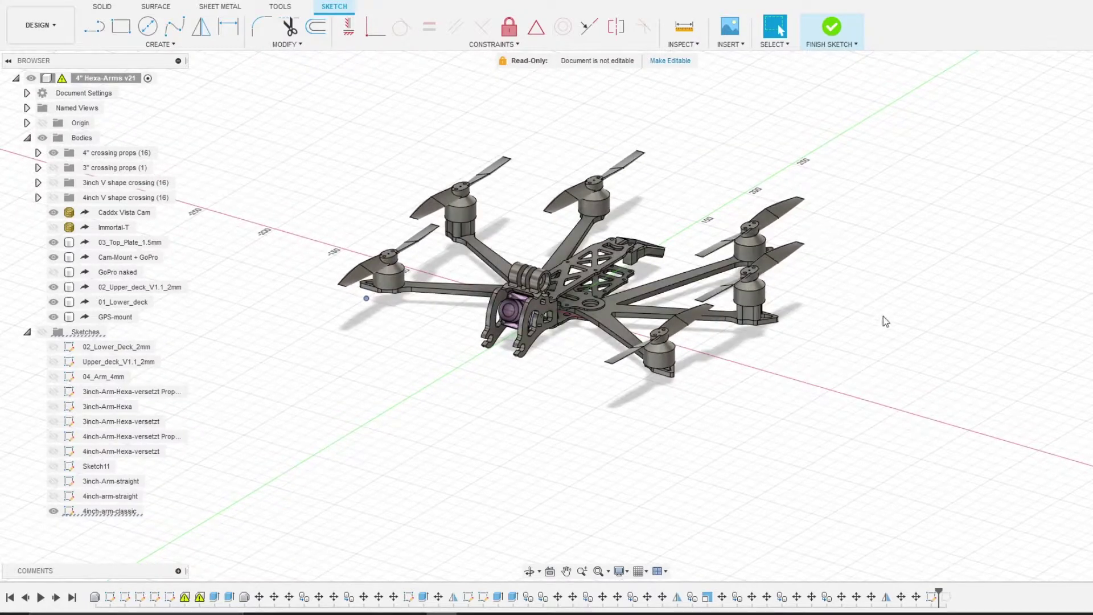
Examine the raised middle motors, the crossing props and the GPS mount, both from the side and across the whole hexacopter.
{"action": "scroll", "coordinate": [888, 323], "scroll_direction": "up", "scroll_amount": 3}
{"action": "scroll", "coordinate": [694, 333], "scroll_direction": "up", "scroll_amount": 3}
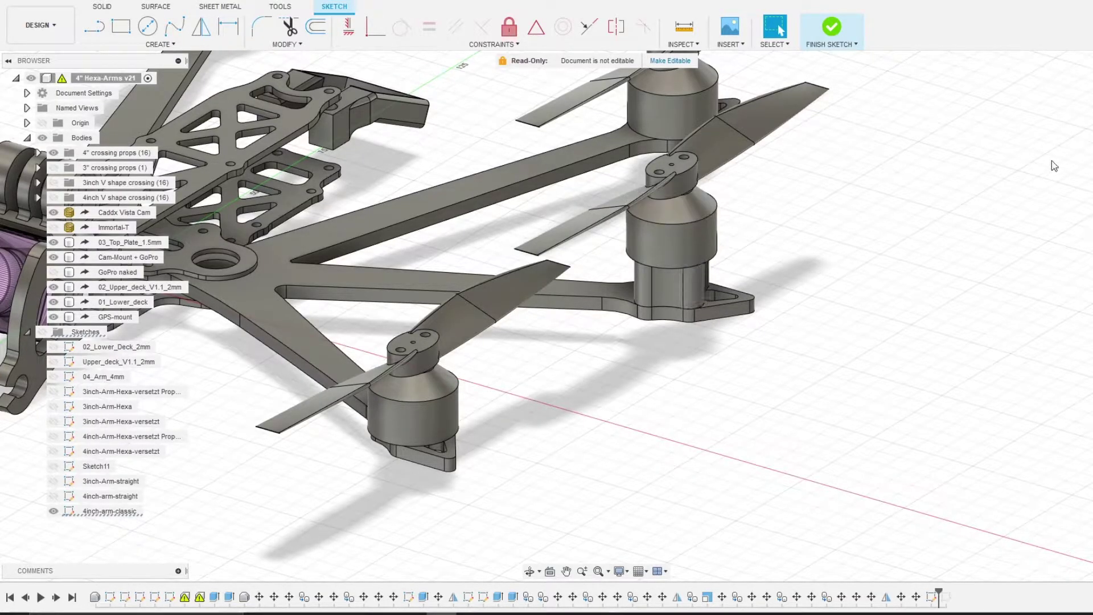
{"action": "middle_click_drag", "start_coordinate": [596, 314], "coordinate": [421, 245], "text": "shift"}
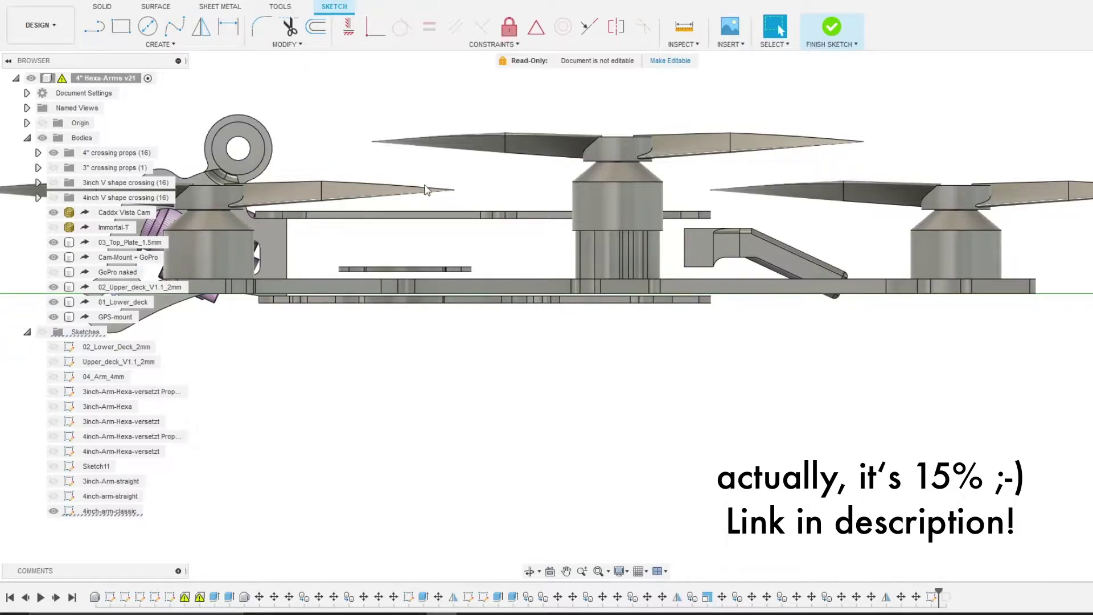
{"action": "left_click", "coordinate": [760, 251]}
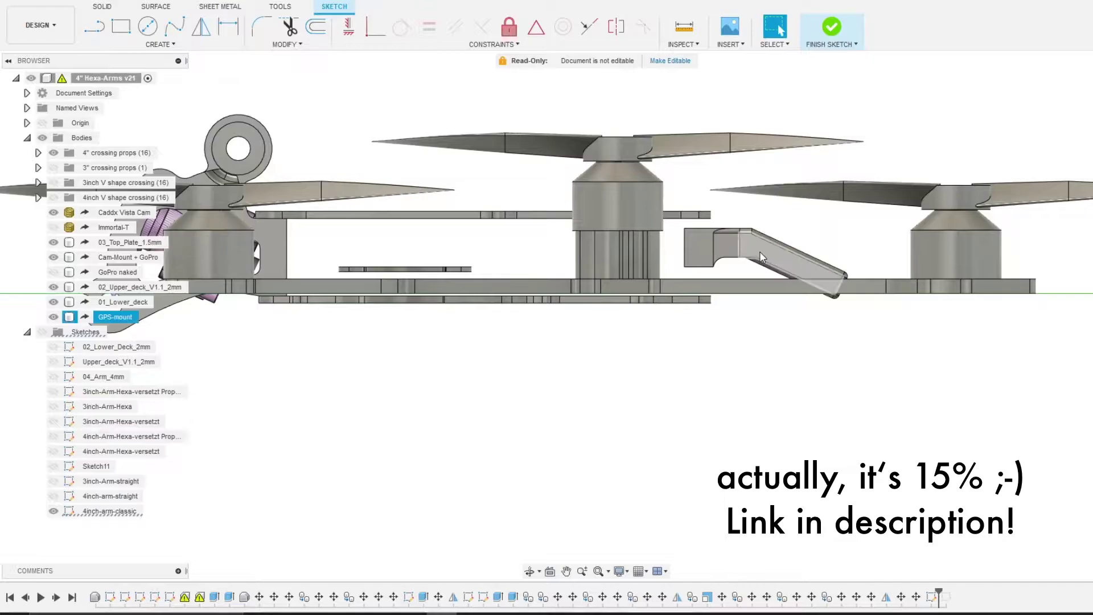
{"action": "key", "text": "Escape"}
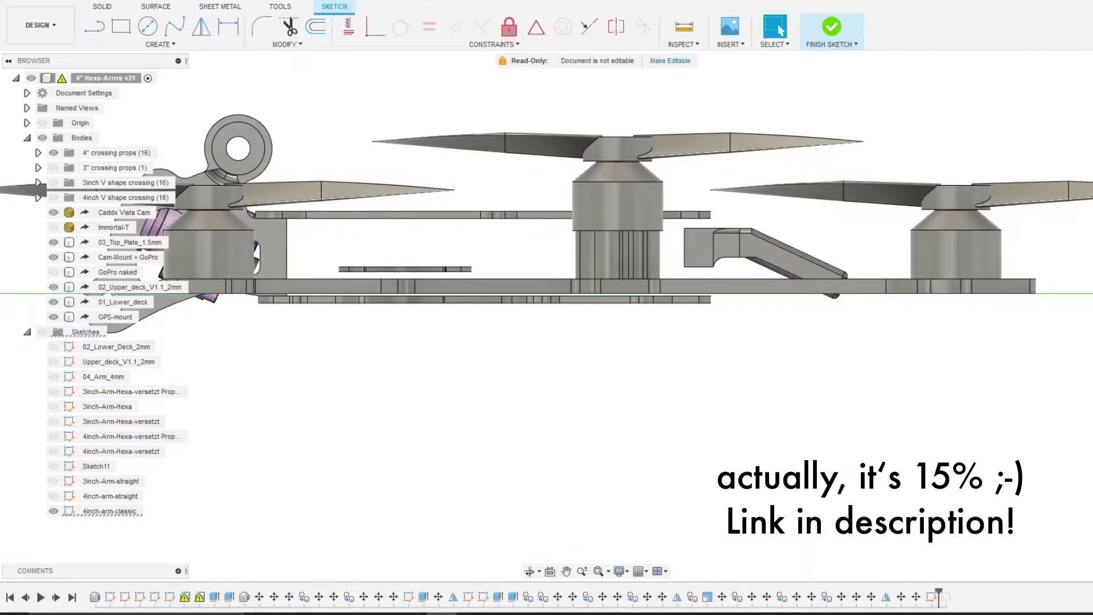
{"action": "middle_click_drag", "start_coordinate": [760, 228], "coordinate": [1035, 296], "text": "shift"}
{"action": "scroll", "coordinate": [1037, 301], "scroll_direction": "down", "scroll_amount": 5}
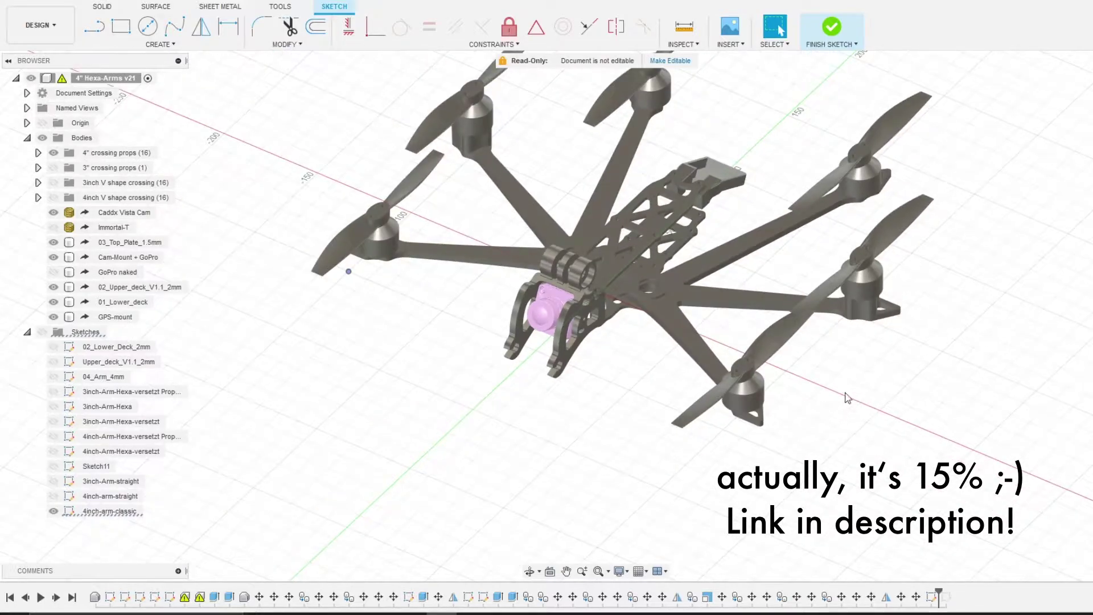
{"action": "scroll", "coordinate": [752, 456], "scroll_direction": "down", "scroll_amount": 2}
{"action": "scroll", "coordinate": [740, 212], "scroll_direction": "up", "scroll_amount": 2}
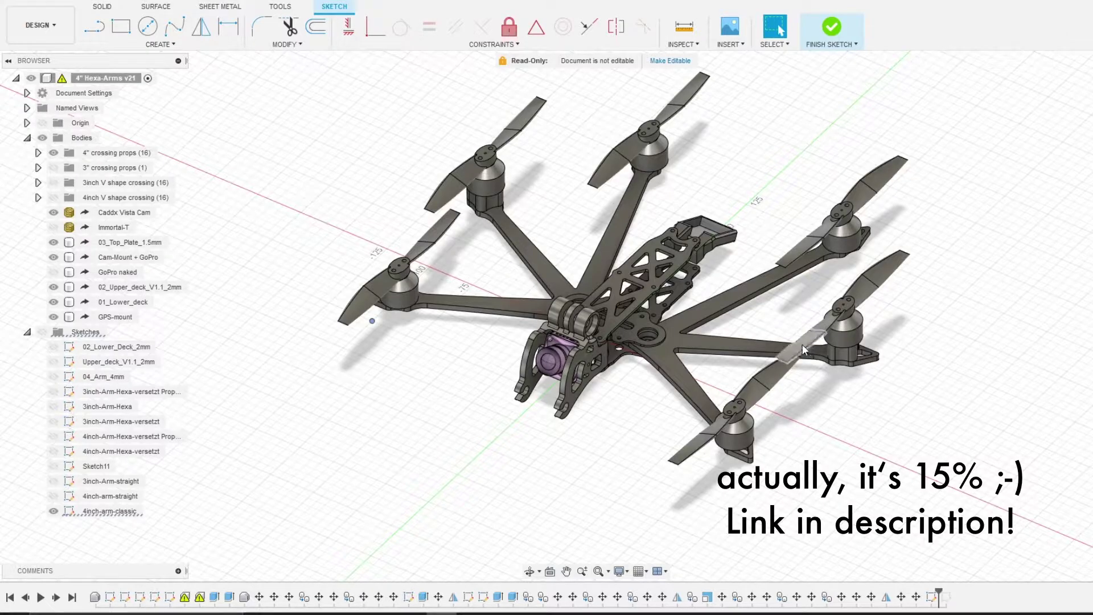
{"action": "middle_click_drag", "start_coordinate": [921, 227], "coordinate": [882, 176], "text": "shift"}
{"action": "left_click", "coordinate": [642, 337]}
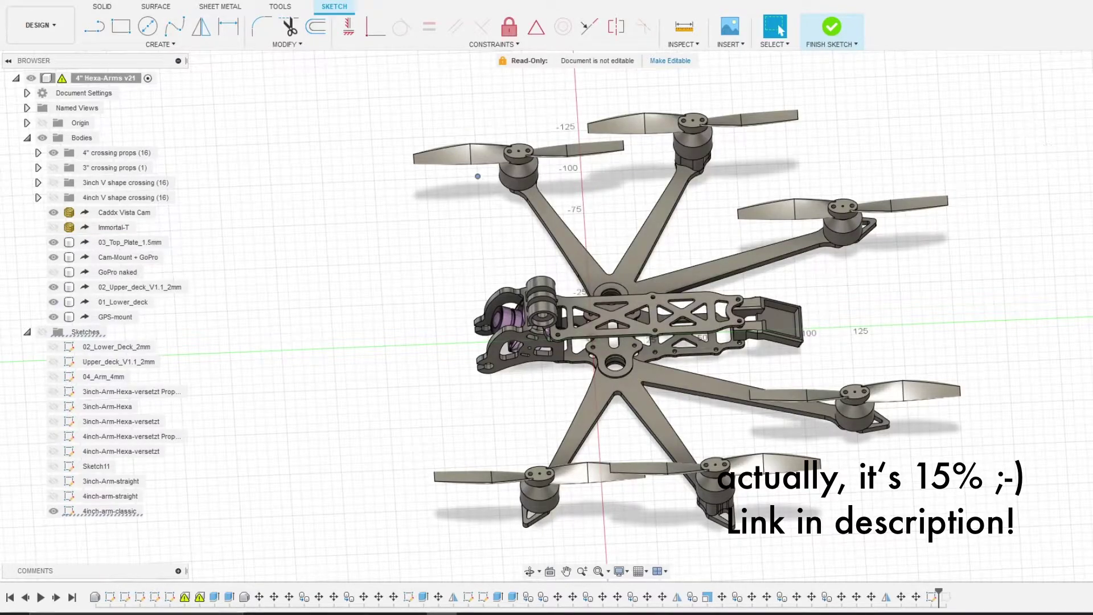
{"action": "mouse_move", "coordinate": [478, 176]}
{"action": "middle_mouse_down", "text": "shift"}
{"action": "mouse_move", "coordinate": [439, 333]}
{"action": "mouse_move", "coordinate": [434, 252]}
{"action": "mouse_move", "coordinate": [726, 350]}
{"action": "middle_mouse_up", "text": "shift"}
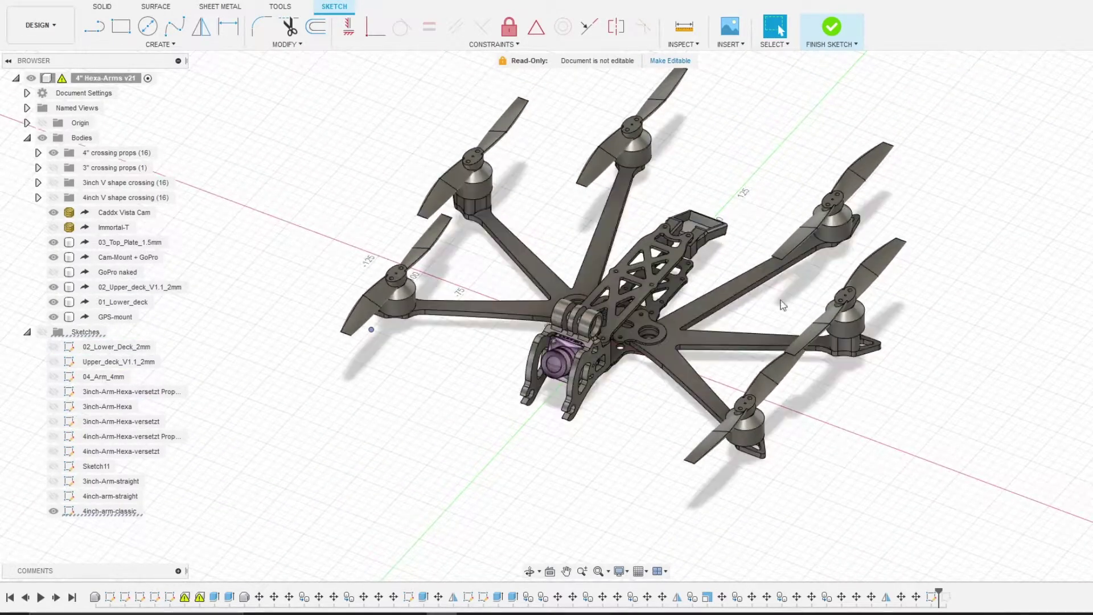
Hide the 4" crossing props group, and briefly display the 3" crossing props group before hiding it as well.
{"action": "scroll", "coordinate": [627, 427], "scroll_direction": "down", "scroll_amount": 1}
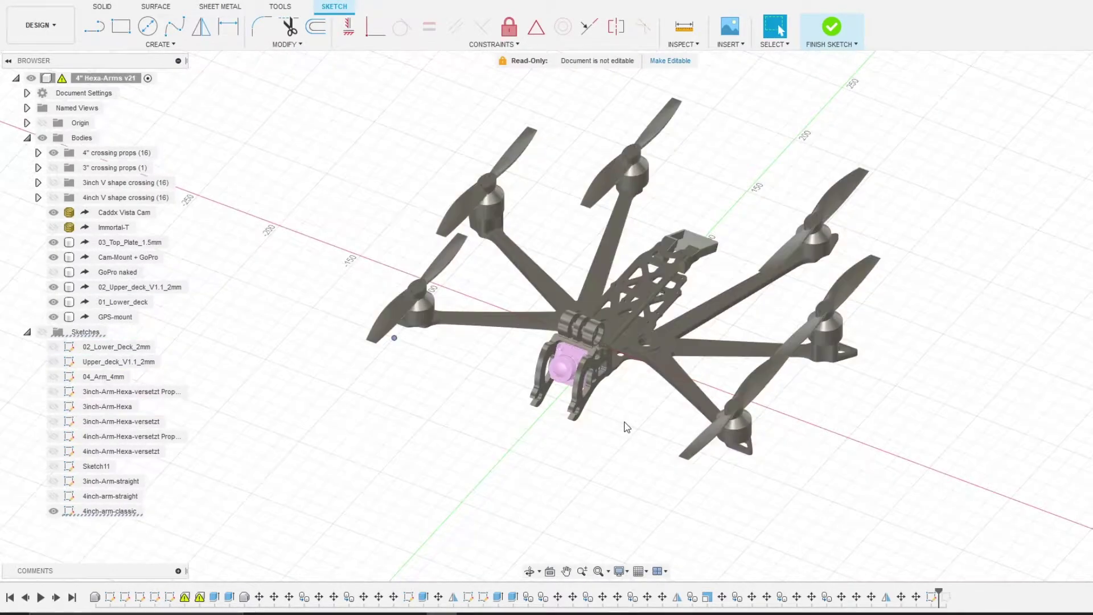
{"action": "left_click", "coordinate": [54, 153]}
{"action": "left_click", "coordinate": [54, 167]}
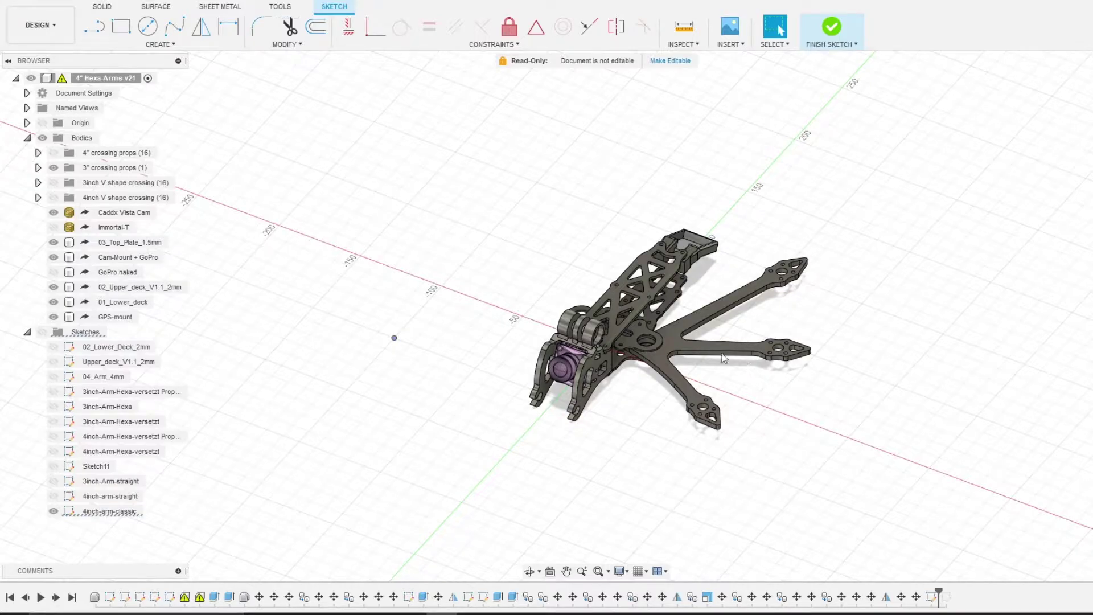
{"action": "left_click", "coordinate": [55, 172]}
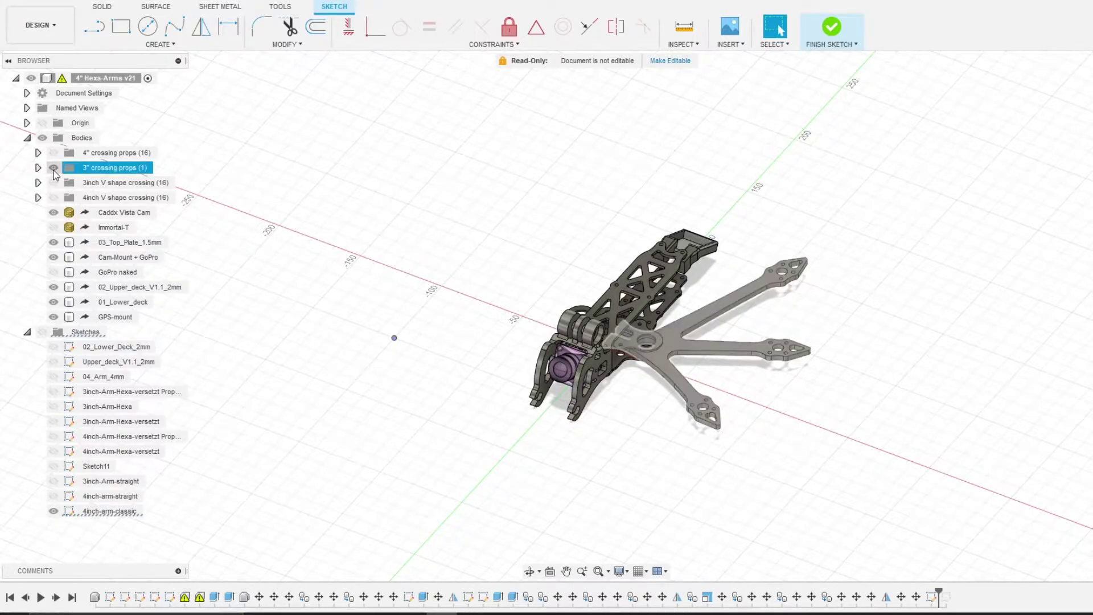
{"action": "left_click", "coordinate": [54, 169]}
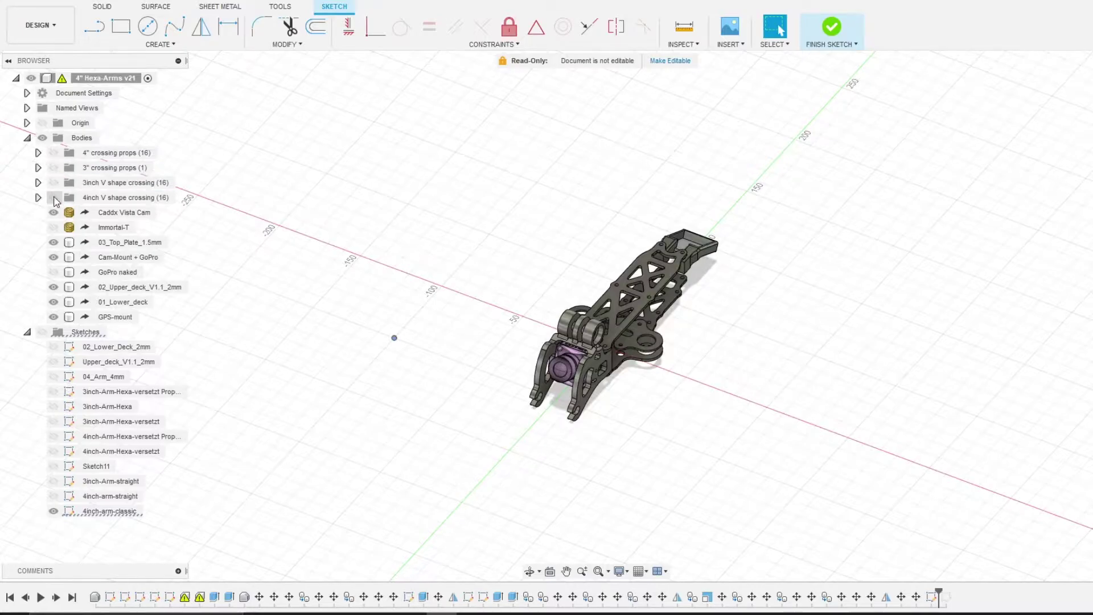
Show the 4inch V shape crossing body group and view its raised middle motors from the side.
{"action": "left_click", "coordinate": [55, 199]}
{"action": "left_click", "coordinate": [54, 198]}
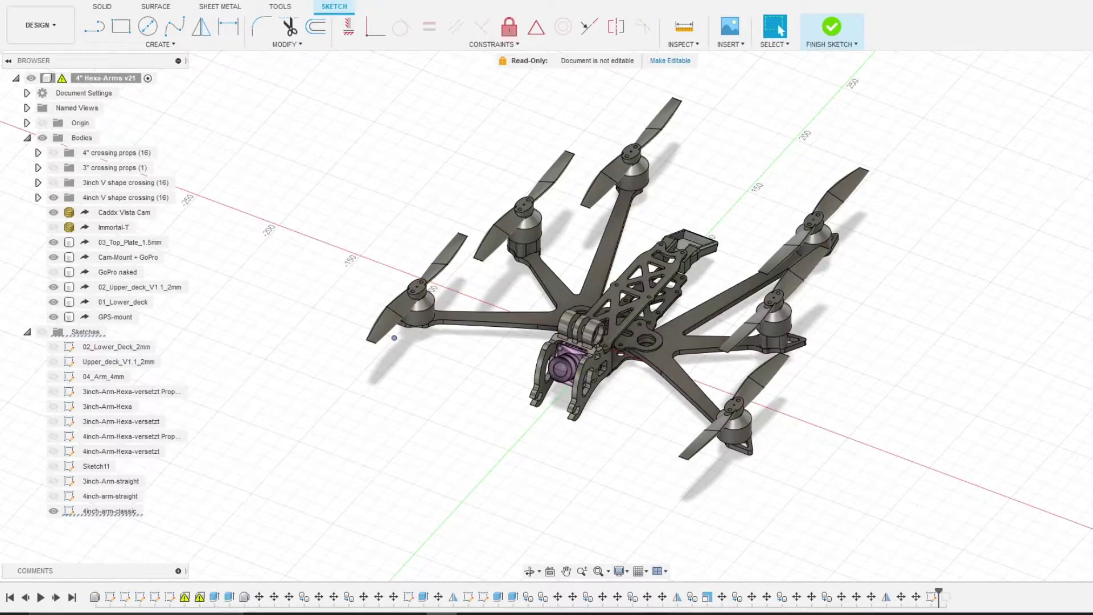
{"action": "middle_click_drag", "start_coordinate": [626, 342], "coordinate": [499, 272], "text": "shift"}
{"action": "left_click", "coordinate": [1088, 91]}
{"action": "scroll", "coordinate": [666, 330], "scroll_direction": "up", "scroll_amount": 5}
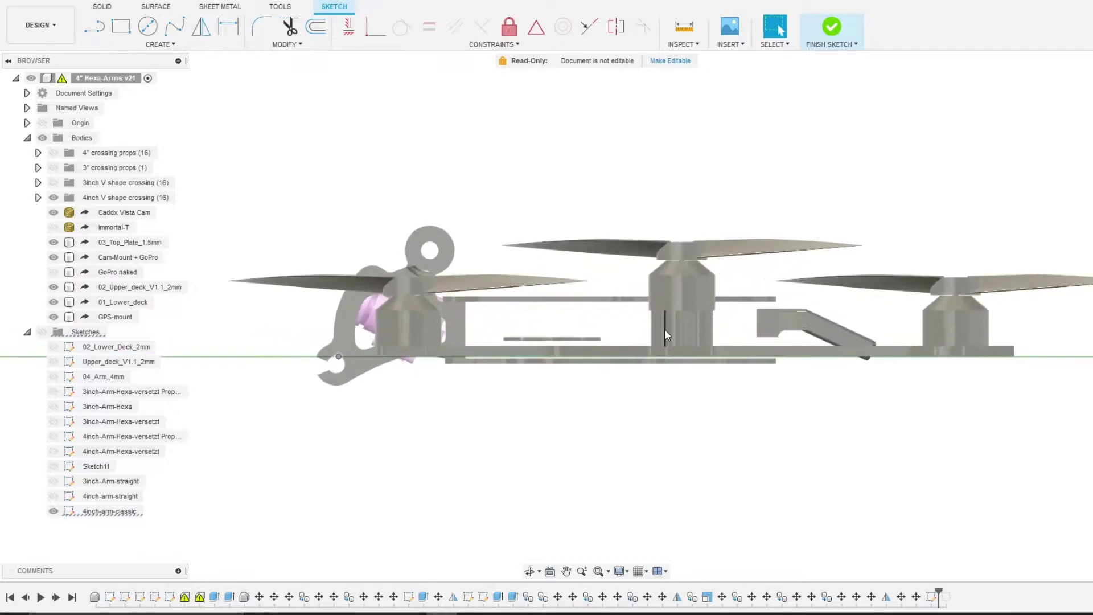
Examine the 4inch V shape crossing hexacopter from the side and as a whole frame from the front.
{"action": "scroll", "coordinate": [674, 337], "scroll_direction": "down", "scroll_amount": 3}
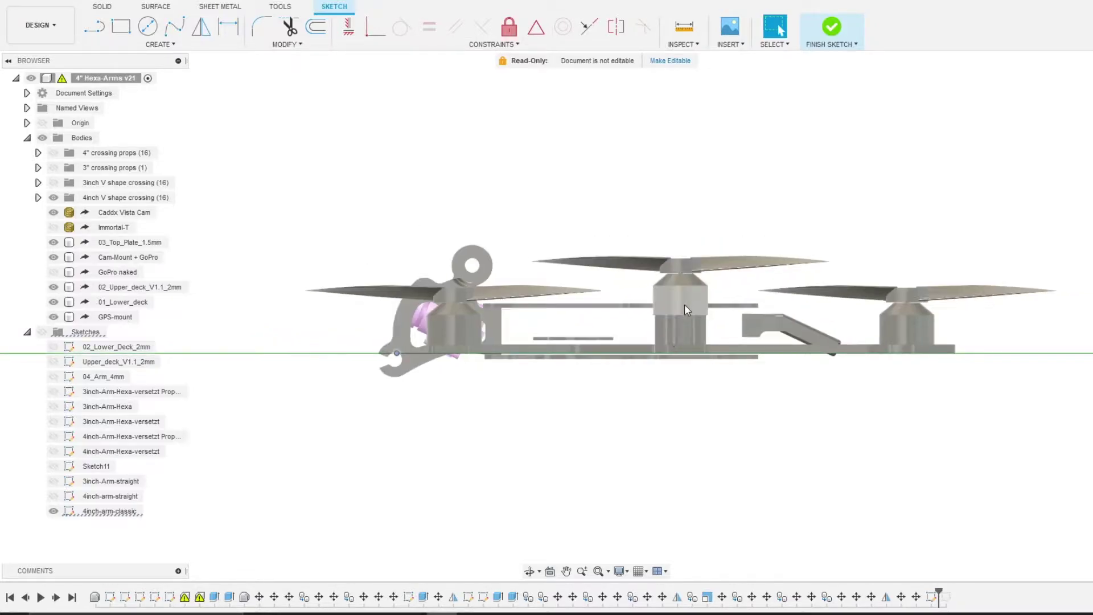
{"action": "middle_click_drag", "start_coordinate": [397, 353], "coordinate": [261, 333], "text": "shift"}
{"action": "scroll", "coordinate": [814, 313], "scroll_direction": "down", "scroll_amount": 3}
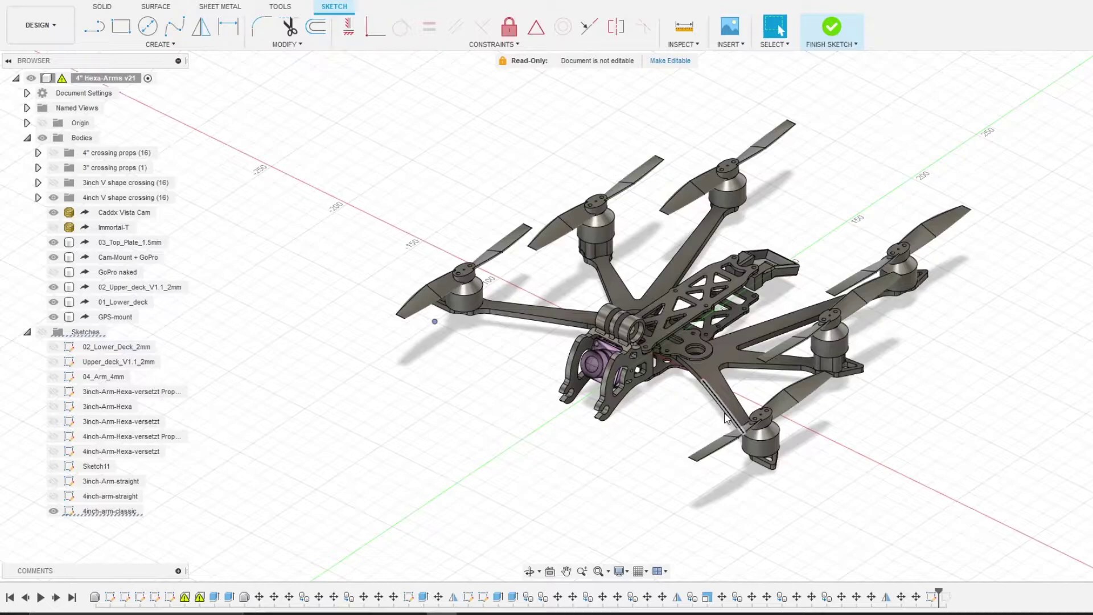
Switch to the multirotor article in the browser and review its hexacopter section with the Hexa X motor diagram.
{"action": "key", "text": "alt+Tab"}
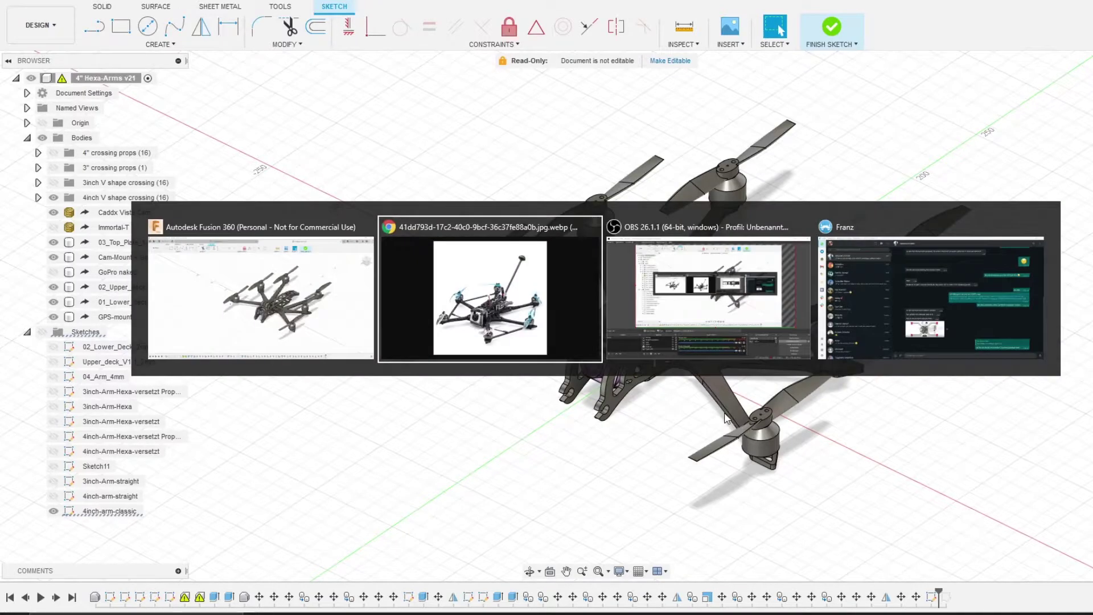
{"action": "key", "text": "ctrl+Tab"}
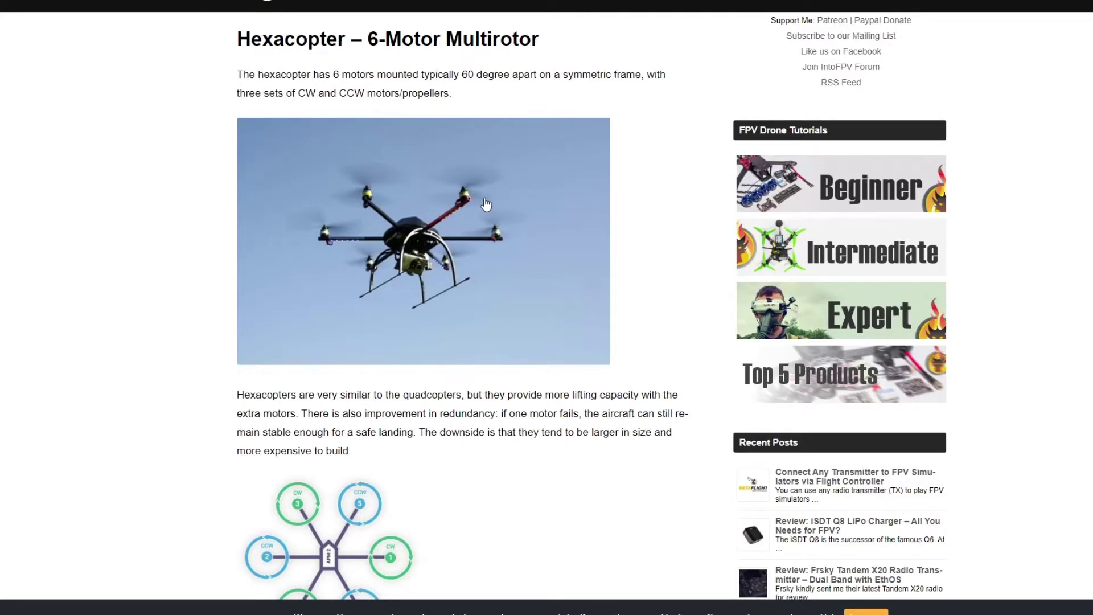
{"action": "scroll", "coordinate": [1076, 231], "scroll_direction": "up", "scroll_amount": 2}
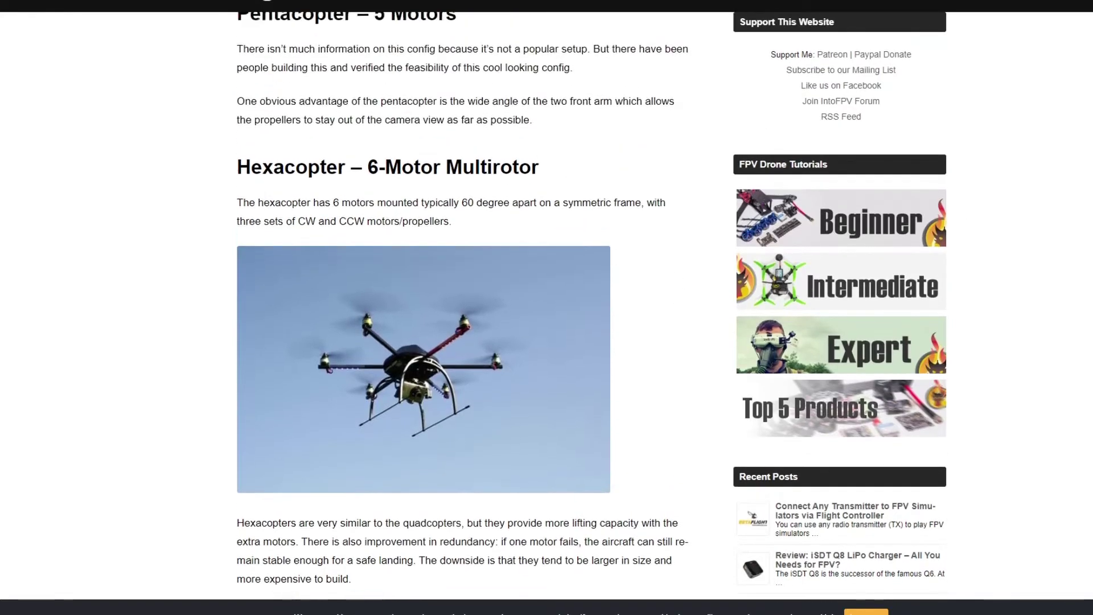
{"action": "scroll", "coordinate": [547, 307], "scroll_direction": "up", "scroll_amount": 6}
{"action": "scroll", "coordinate": [546, 308], "scroll_direction": "down", "scroll_amount": 9}
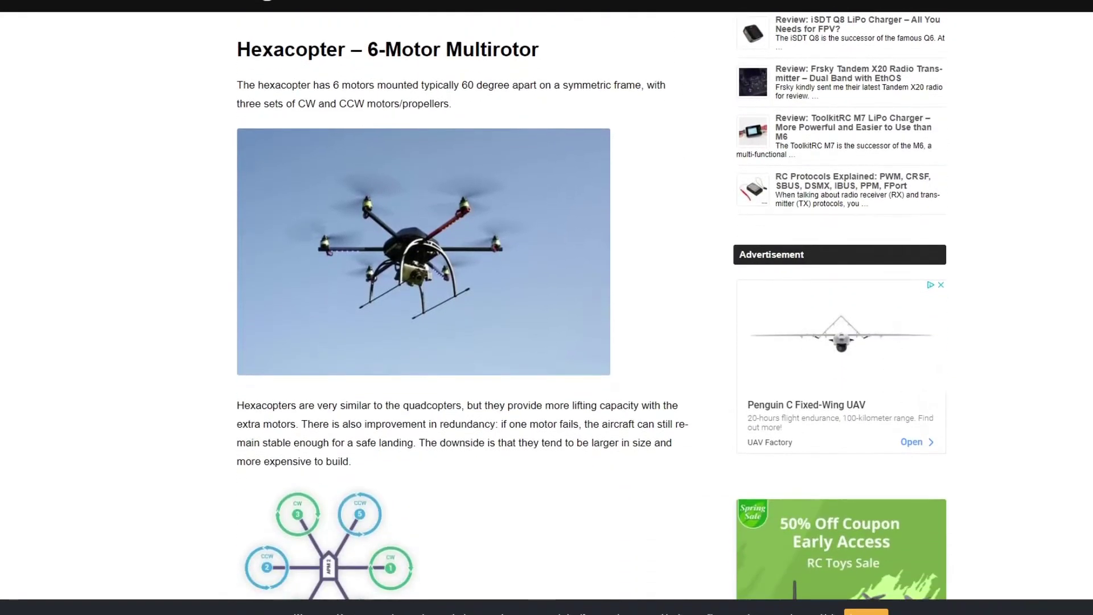
{"action": "scroll", "coordinate": [373, 256], "scroll_direction": "down", "scroll_amount": 1}
{"action": "scroll", "coordinate": [373, 256], "scroll_direction": "down", "scroll_amount": 2}
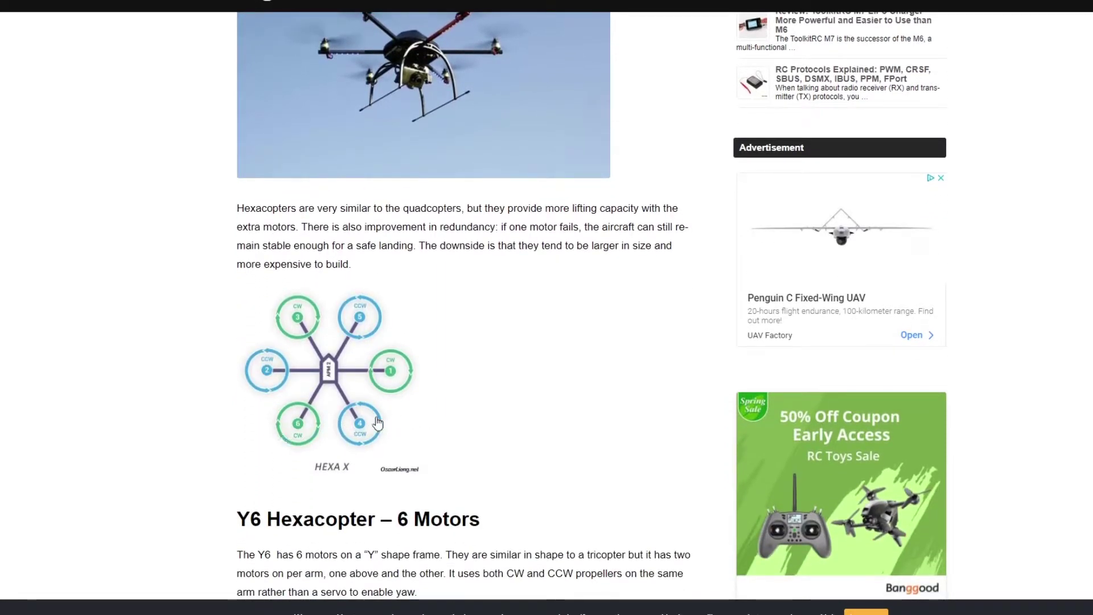
Compare the Y6 coaxial motor diagram in the article with the Hexa X layout.
{"action": "scroll", "coordinate": [380, 422], "scroll_direction": "down", "scroll_amount": 8}
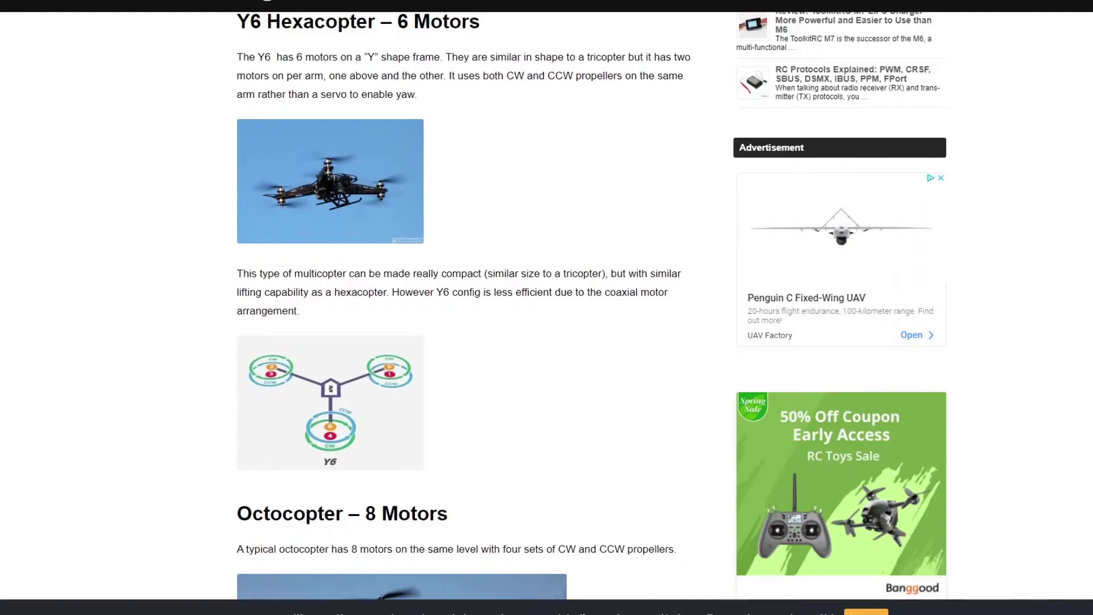
{"action": "scroll", "coordinate": [592, 306], "scroll_direction": "up", "scroll_amount": 1}
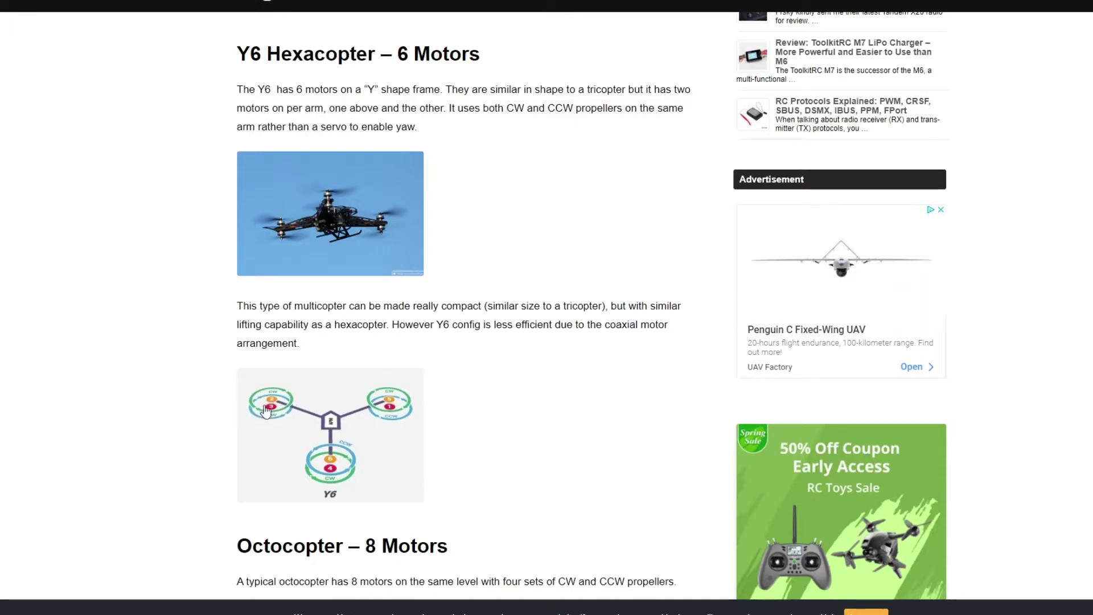
{"action": "scroll", "coordinate": [527, 422], "scroll_direction": "up", "scroll_amount": 6}
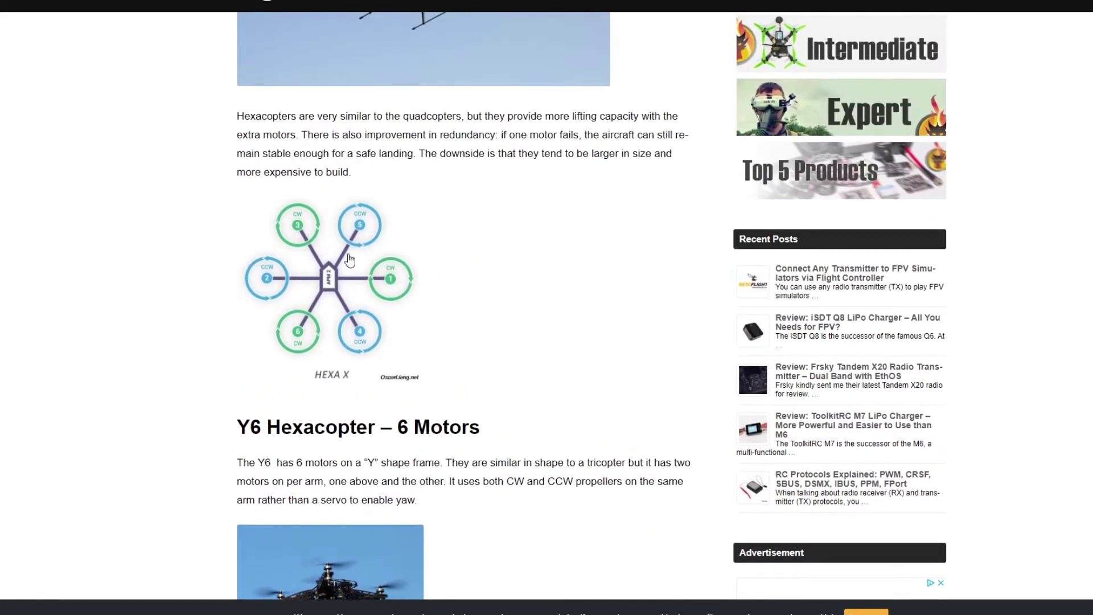
{"action": "scroll", "coordinate": [472, 400], "scroll_direction": "down", "scroll_amount": 6}
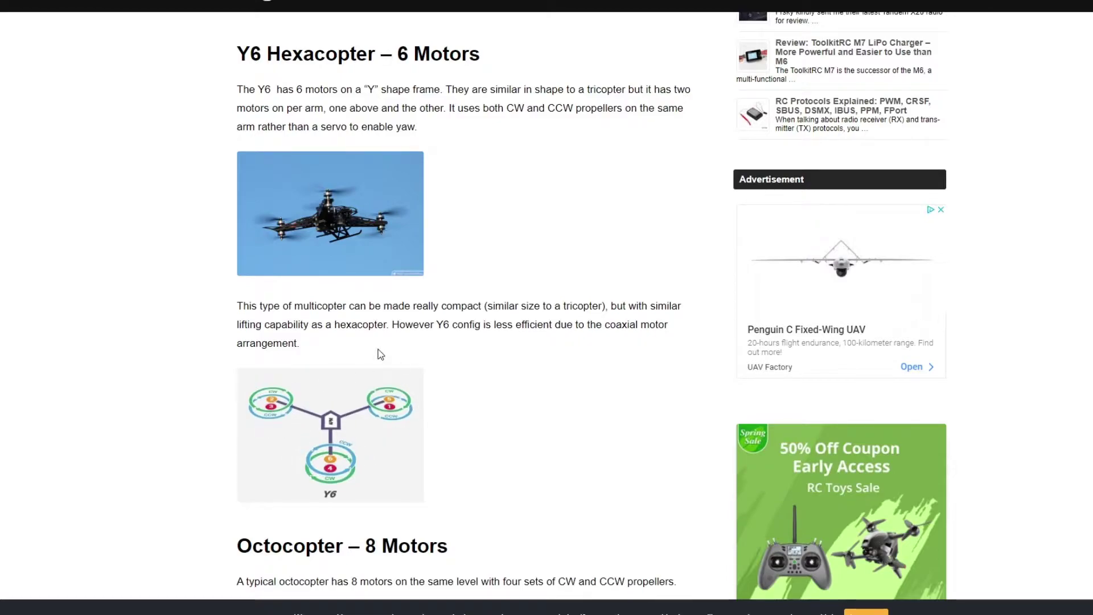
Switch back to Fusion 360 and bring up the Y6 Reliant design.
{"action": "left_click", "coordinate": [342, 228]}
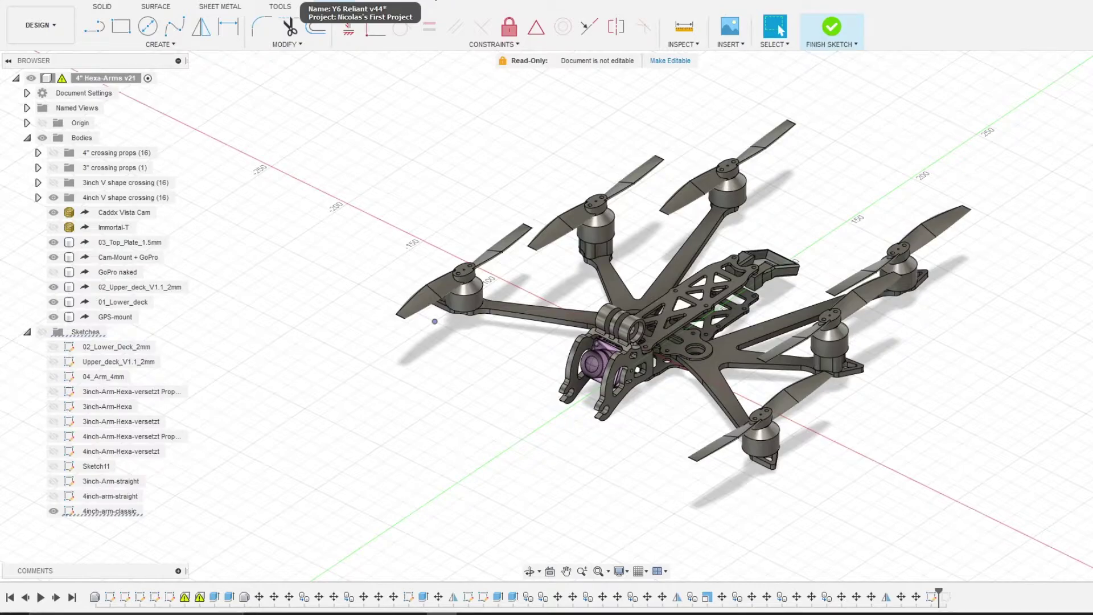
{"action": "left_click", "coordinate": [299, 0]}
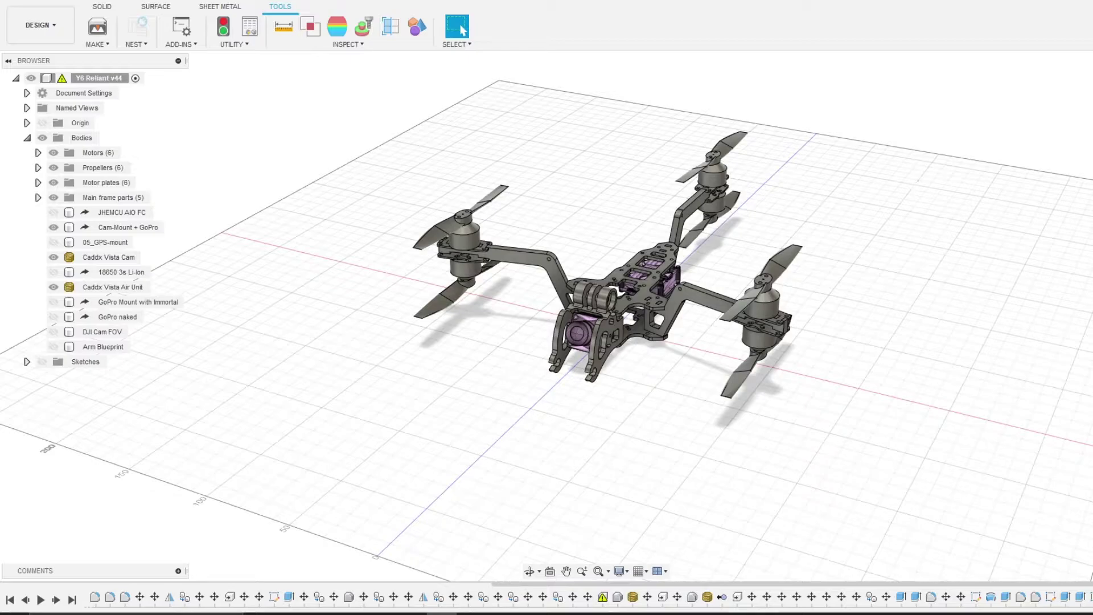
{"action": "middle_click_drag", "start_coordinate": [596, 304], "coordinate": [618, 231], "text": "shift"}
{"action": "mouse_move", "coordinate": [596, 267]}
{"action": "middle_mouse_down", "text": "shift"}
{"action": "mouse_move", "coordinate": [533, 268]}
{"action": "mouse_move", "coordinate": [533, 321]}
{"action": "mouse_move", "coordinate": [482, 321]}
{"action": "middle_mouse_up", "text": "shift"}
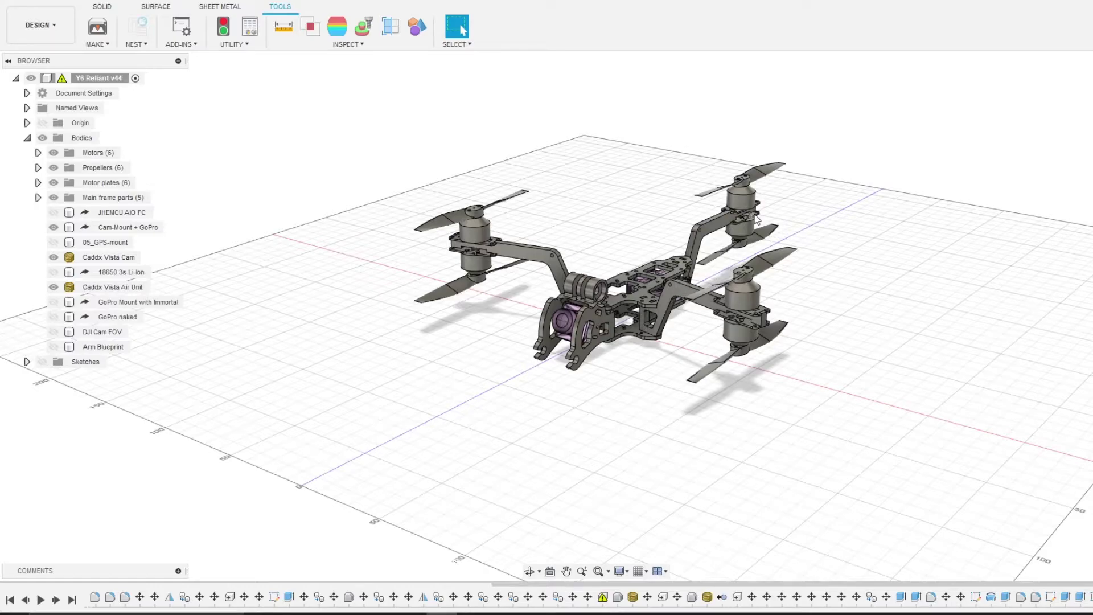
Examine the Y6 Reliant's three arms and its stacked upper and lower motors from several angles.
{"action": "key", "text": "alt+Tab"}
{"action": "middle_click_drag", "start_coordinate": [596, 314], "coordinate": [405, 299], "text": "shift"}
{"action": "middle_click_drag", "start_coordinate": [484, 312], "coordinate": [370, 317], "text": "shift"}
{"action": "mouse_move", "coordinate": [595, 315]}
{"action": "middle_mouse_down", "text": "shift"}
{"action": "mouse_move", "coordinate": [461, 282]}
{"action": "mouse_move", "coordinate": [381, 205]}
{"action": "mouse_move", "coordinate": [336, 211]}
{"action": "mouse_move", "coordinate": [262, 290]}
{"action": "middle_mouse_up", "text": "shift"}
{"action": "middle_click_drag", "start_coordinate": [1091, 29], "coordinate": [1081, 92], "text": "shift"}
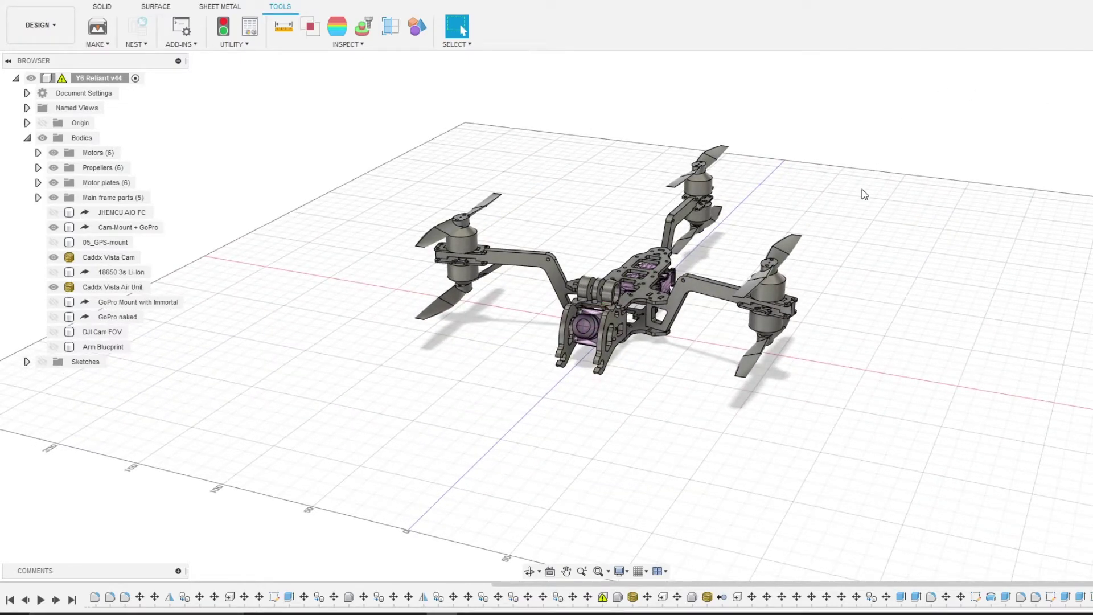
{"action": "middle_click_drag", "start_coordinate": [865, 189], "coordinate": [831, 195], "text": "shift"}
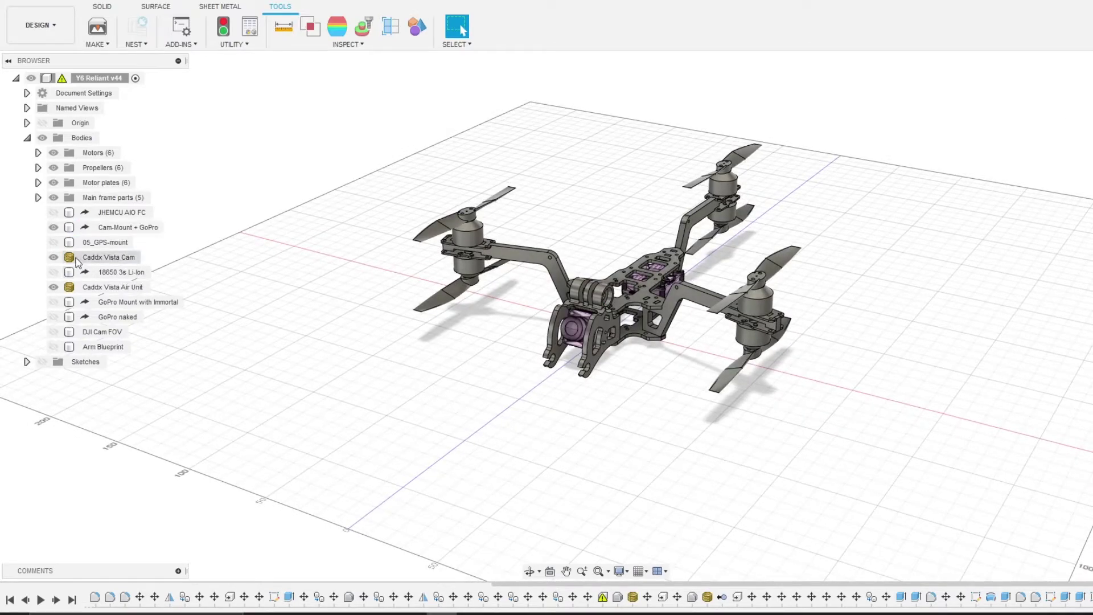
Hide the Cam-Mount + GoPro, Caddx Vista Cam, Caddx Vista Air Unit, Motors and Propellers to leave the bare frame.
{"action": "left_click", "coordinate": [52, 227]}
{"action": "left_click", "coordinate": [53, 257]}
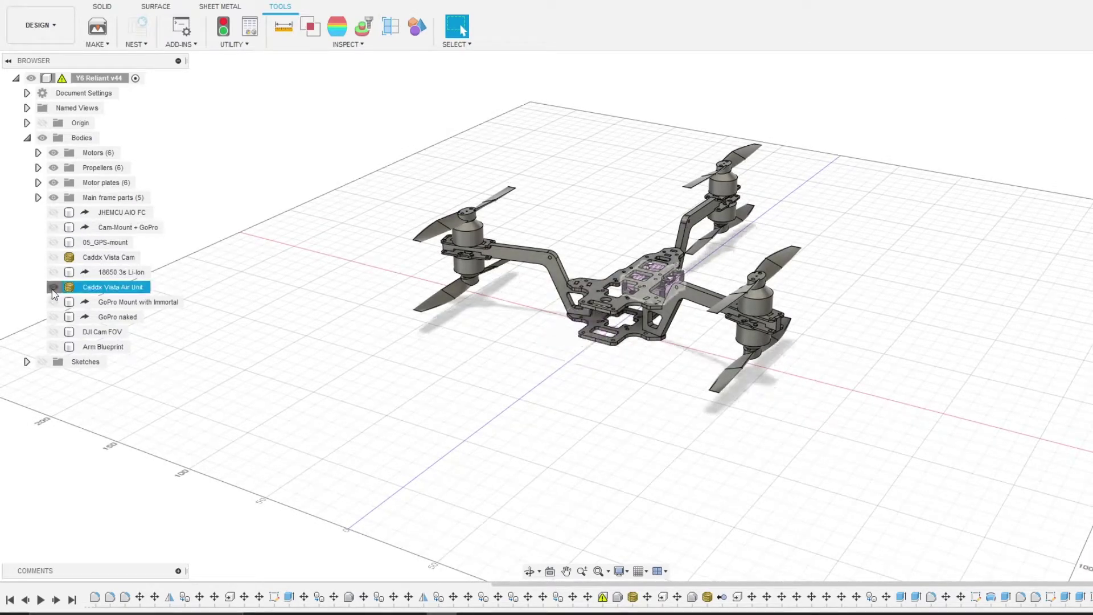
{"action": "left_click", "coordinate": [53, 287]}
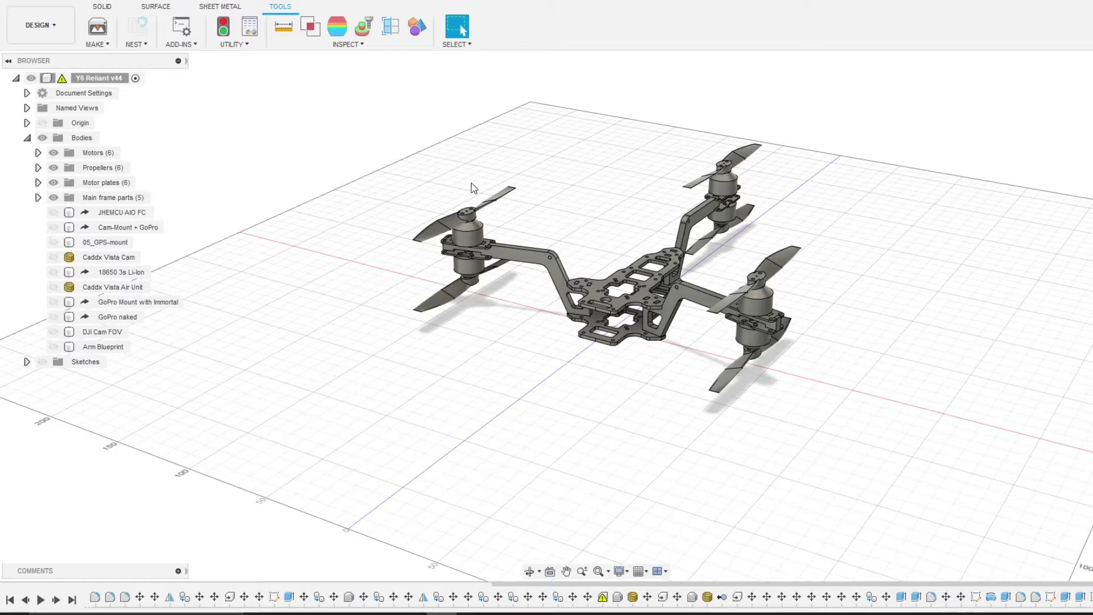
{"action": "left_click", "coordinate": [53, 153]}
{"action": "left_click", "coordinate": [53, 167]}
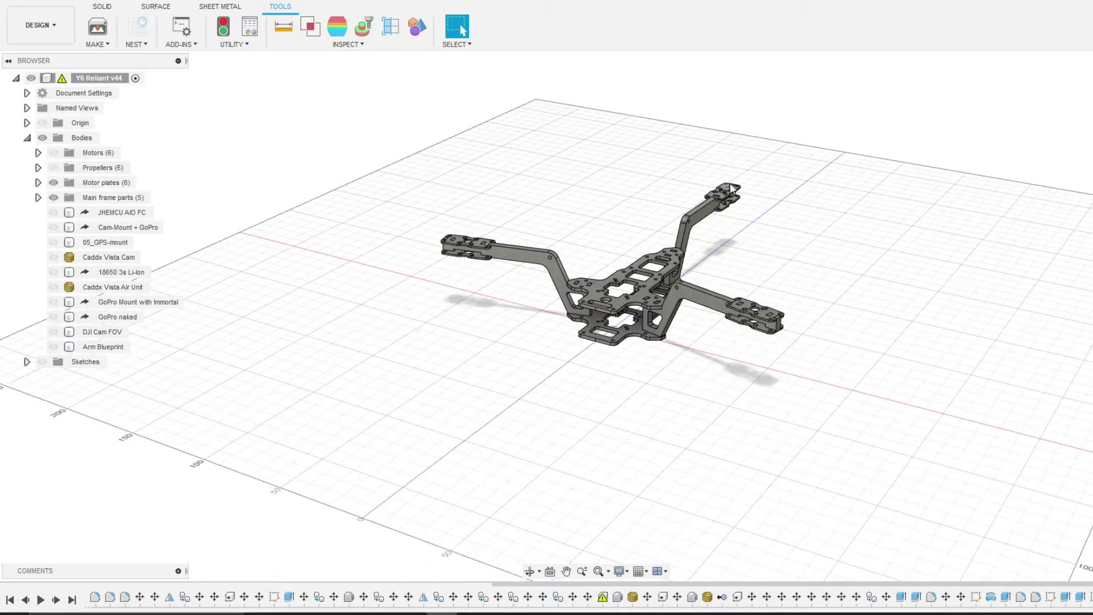
Examine how the upright arms are held between the upper and lower deck plates, from the front and from above.
{"action": "middle_click_drag", "start_coordinate": [815, 210], "coordinate": [780, 232], "text": "shift"}
{"action": "scroll", "coordinate": [567, 378], "scroll_direction": "down", "scroll_amount": 2}
{"action": "scroll", "coordinate": [568, 378], "scroll_direction": "up", "scroll_amount": 8}
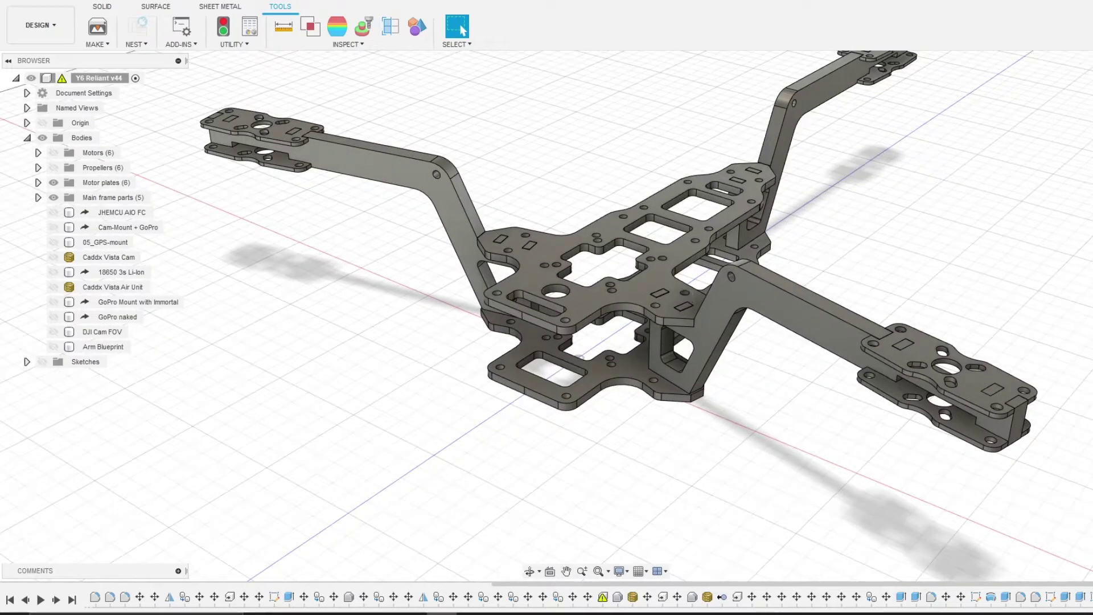
{"action": "mouse_move", "coordinate": [595, 316]}
{"action": "middle_mouse_down", "text": "shift"}
{"action": "mouse_move", "coordinate": [606, 285]}
{"action": "mouse_move", "coordinate": [730, 235]}
{"action": "middle_mouse_up", "text": "shift"}
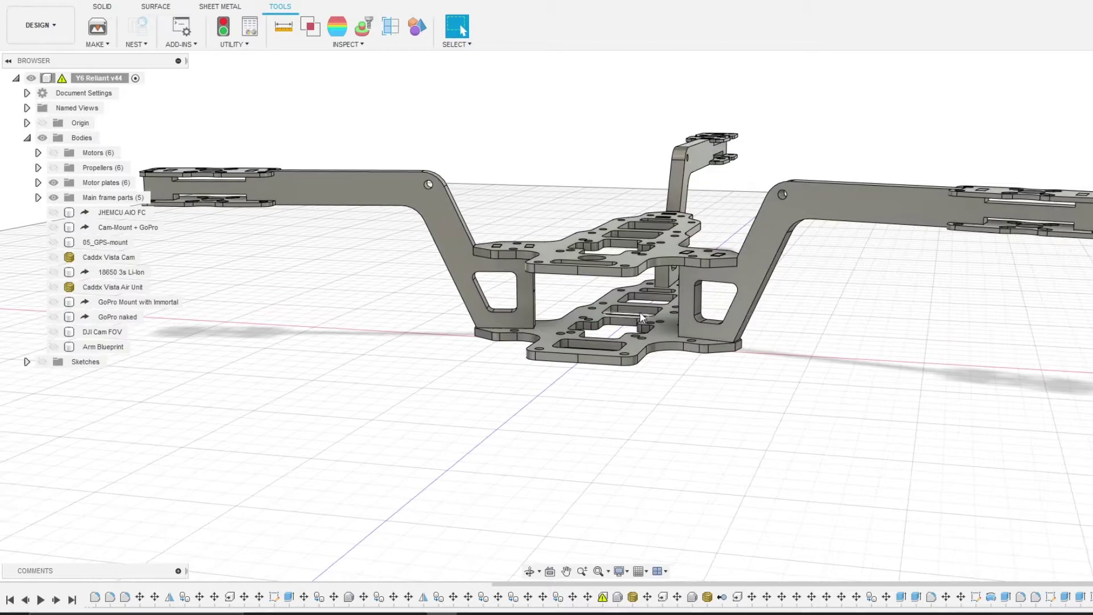
{"action": "scroll", "coordinate": [731, 235], "scroll_direction": "up", "scroll_amount": 4}
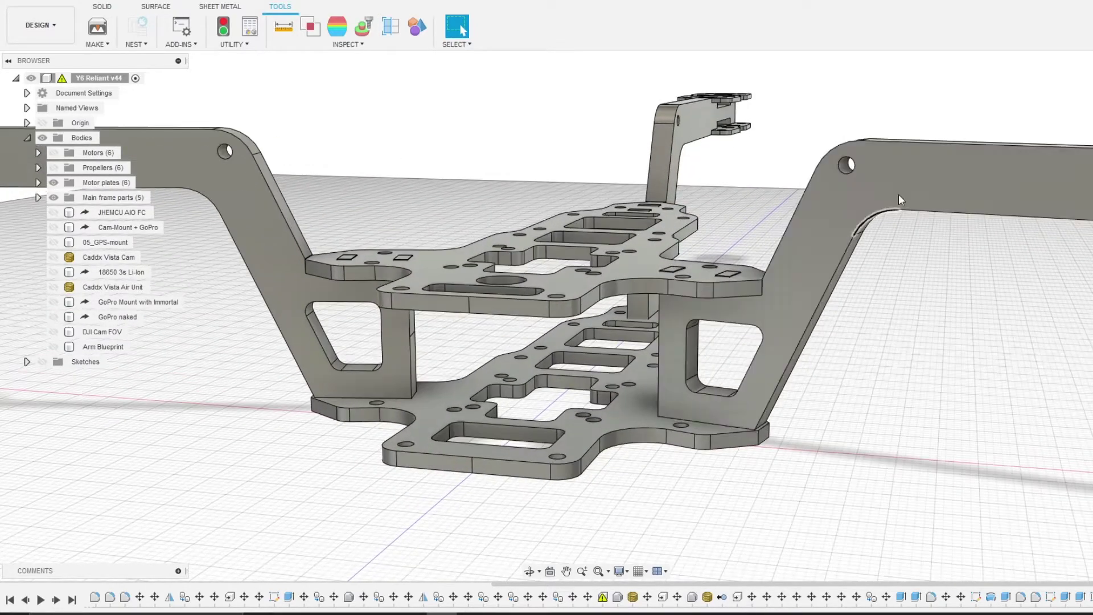
{"action": "mouse_move", "coordinate": [592, 312]}
{"action": "middle_mouse_down", "text": "shift"}
{"action": "mouse_move", "coordinate": [781, 412]}
{"action": "mouse_move", "coordinate": [637, 316]}
{"action": "middle_mouse_up", "text": "shift"}
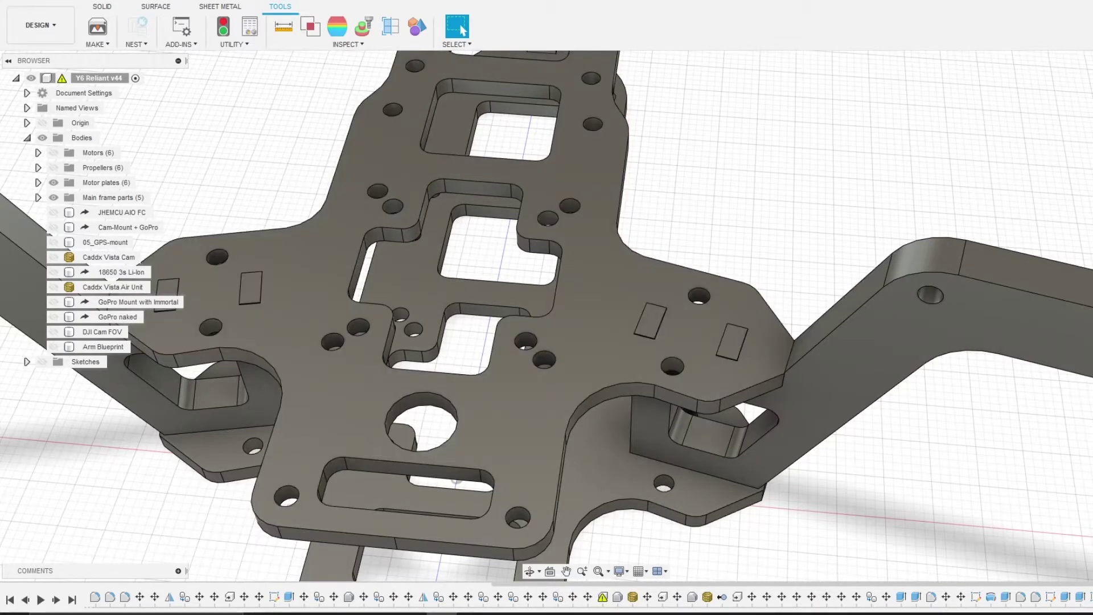
{"action": "middle_click_drag", "start_coordinate": [1015, 170], "coordinate": [1030, 86], "text": "shift"}
{"action": "middle_click_drag", "start_coordinate": [612, 245], "coordinate": [626, 251], "text": "shift"}
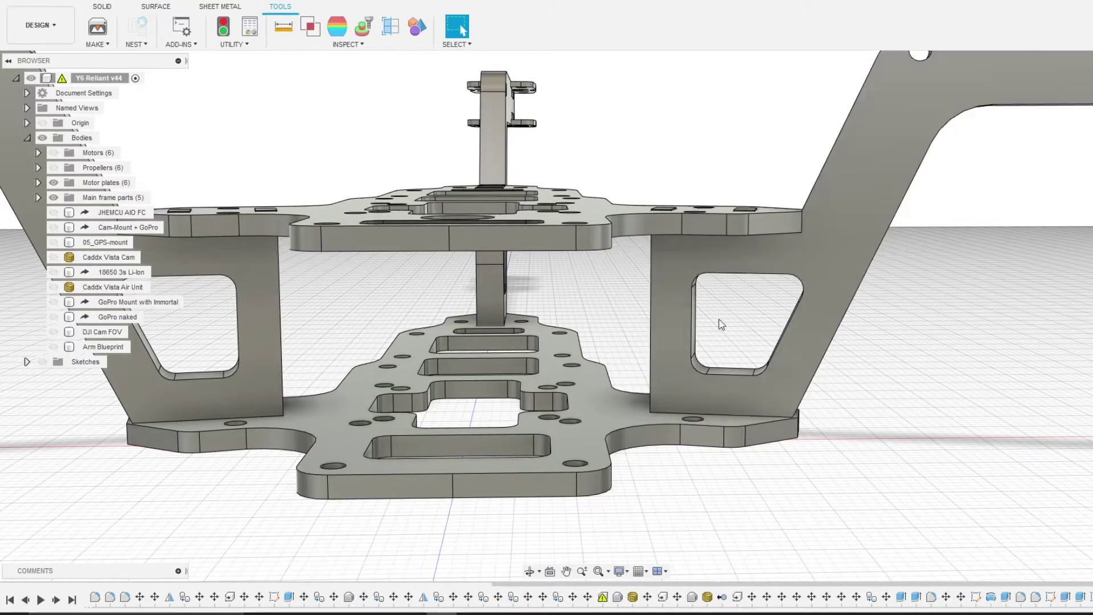
{"action": "scroll", "coordinate": [368, 488], "scroll_direction": "down", "scroll_amount": 5}
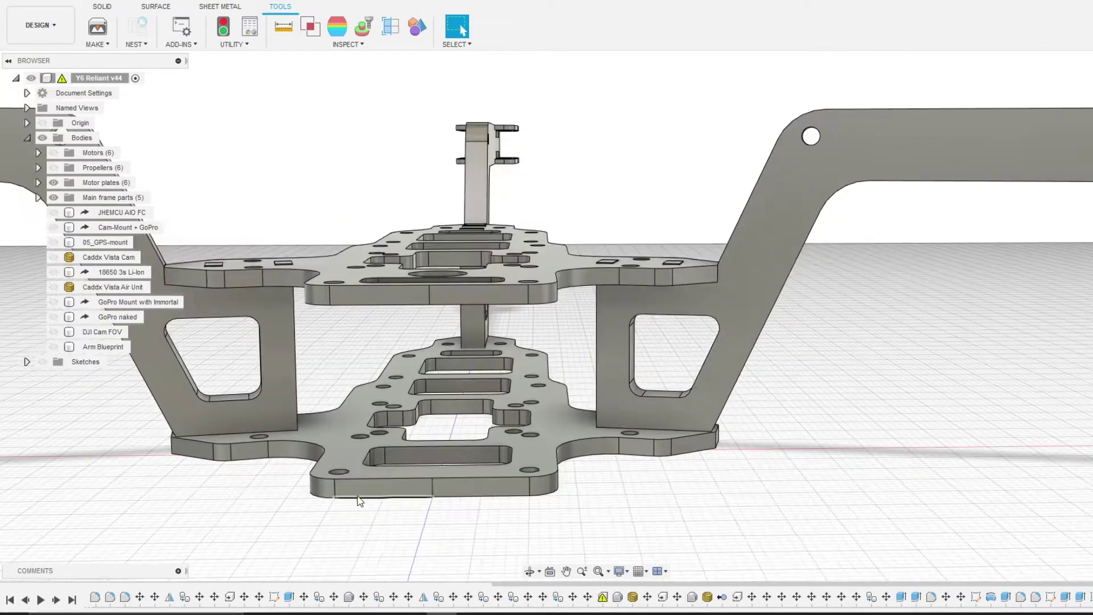
{"action": "scroll", "coordinate": [357, 499], "scroll_direction": "down", "scroll_amount": 3}
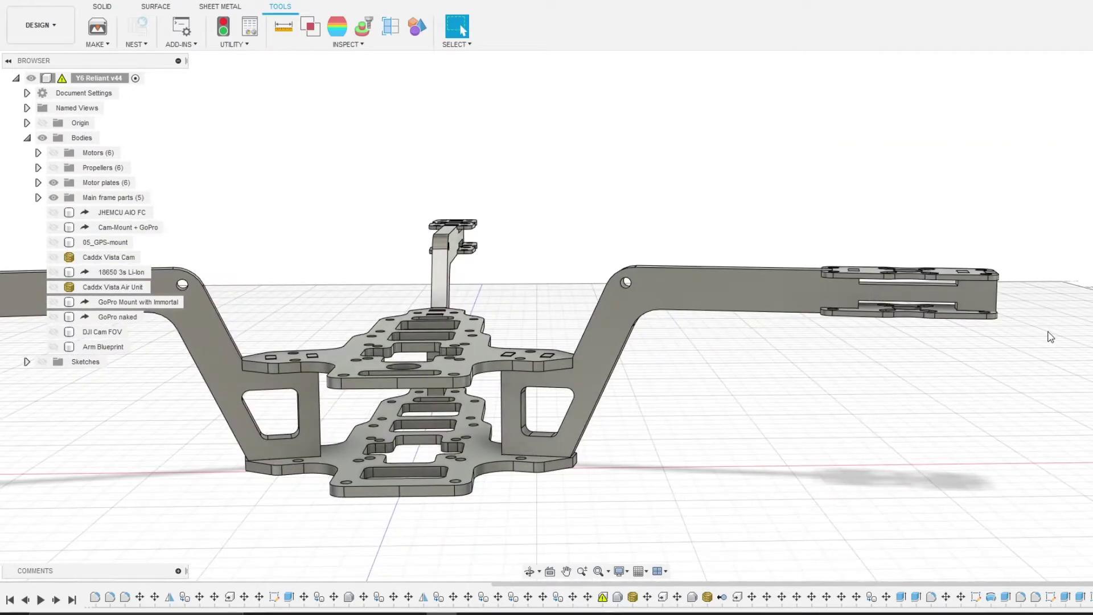
Inspect the upper and lower motor plates at the end of a front arm, including the slotted arm between them.
{"action": "scroll", "coordinate": [1053, 332], "scroll_direction": "up", "scroll_amount": 4}
{"action": "middle_click_drag", "start_coordinate": [596, 313], "coordinate": [612, 364], "text": "shift"}
{"action": "scroll", "coordinate": [979, 302], "scroll_direction": "up", "scroll_amount": 5}
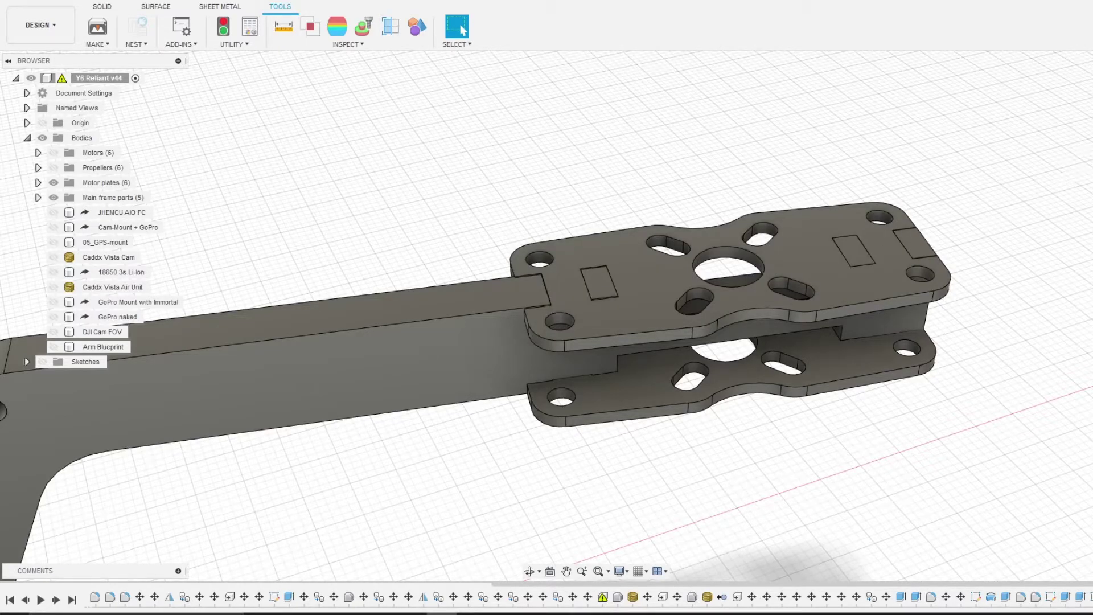
{"action": "mouse_move", "coordinate": [1013, 387]}
{"action": "middle_mouse_down", "text": "shift"}
{"action": "mouse_move", "coordinate": [899, 350]}
{"action": "mouse_move", "coordinate": [880, 349]}
{"action": "mouse_move", "coordinate": [859, 369]}
{"action": "middle_mouse_up", "text": "shift"}
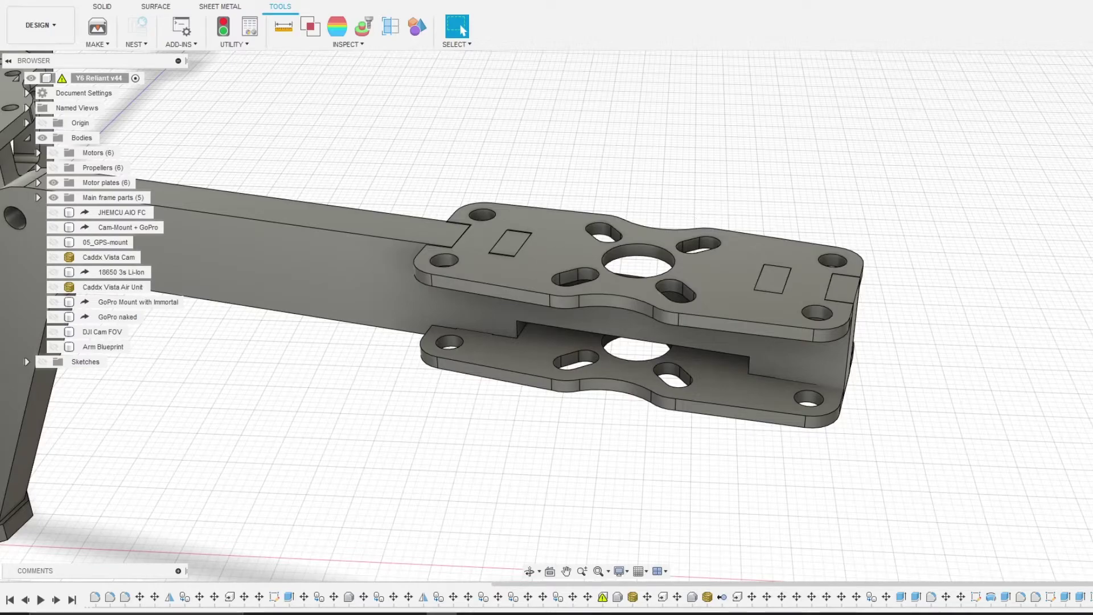
{"action": "middle_click_drag", "start_coordinate": [595, 315], "coordinate": [596, 213], "text": "shift"}
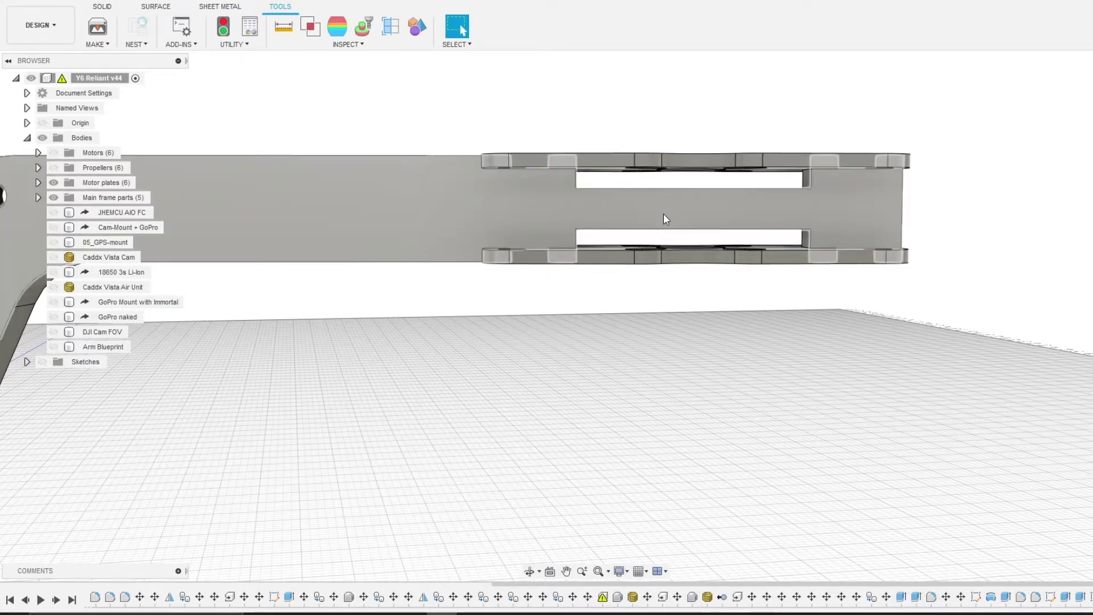
{"action": "middle_click_drag", "start_coordinate": [593, 313], "coordinate": [620, 209], "text": "shift"}
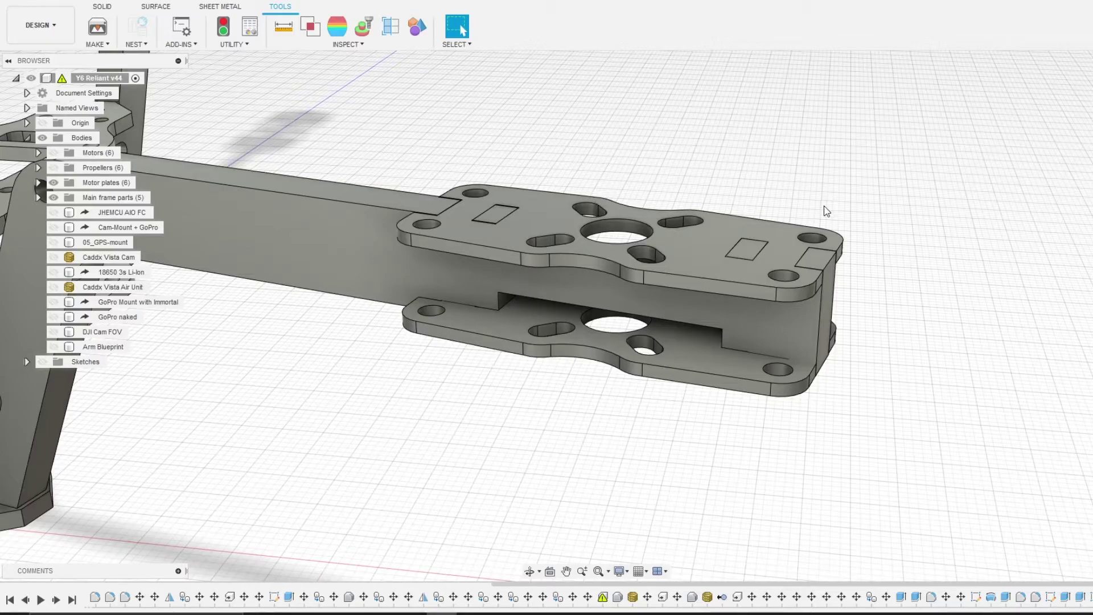
Examine the whole bare frame, including both deck plates and the rear arm mount from the side.
{"action": "scroll", "coordinate": [826, 211], "scroll_direction": "down", "scroll_amount": 1}
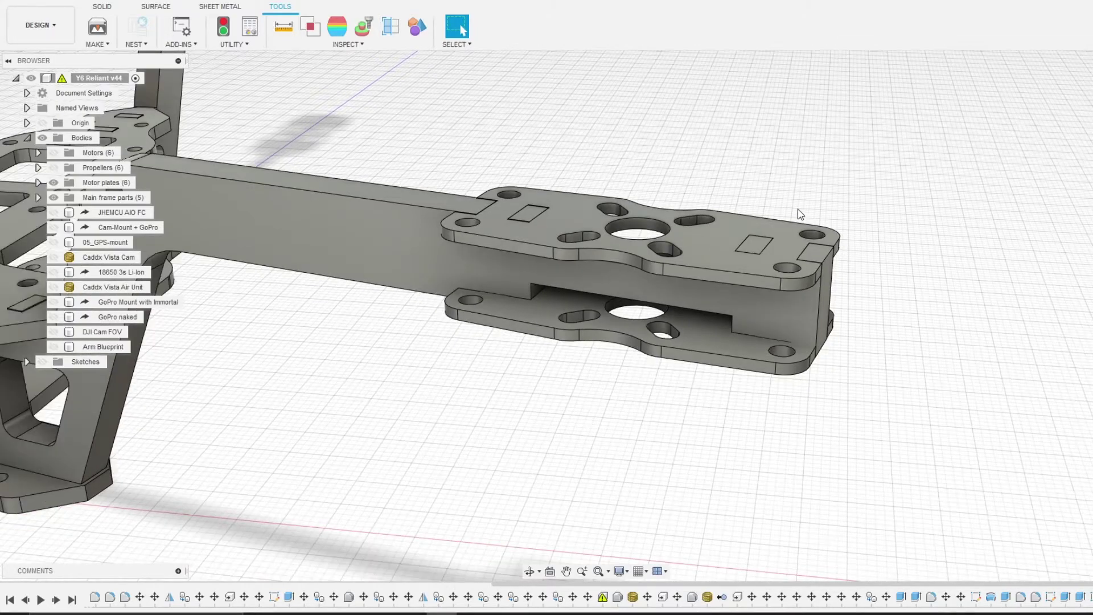
{"action": "scroll", "coordinate": [935, 312], "scroll_direction": "down", "scroll_amount": 5}
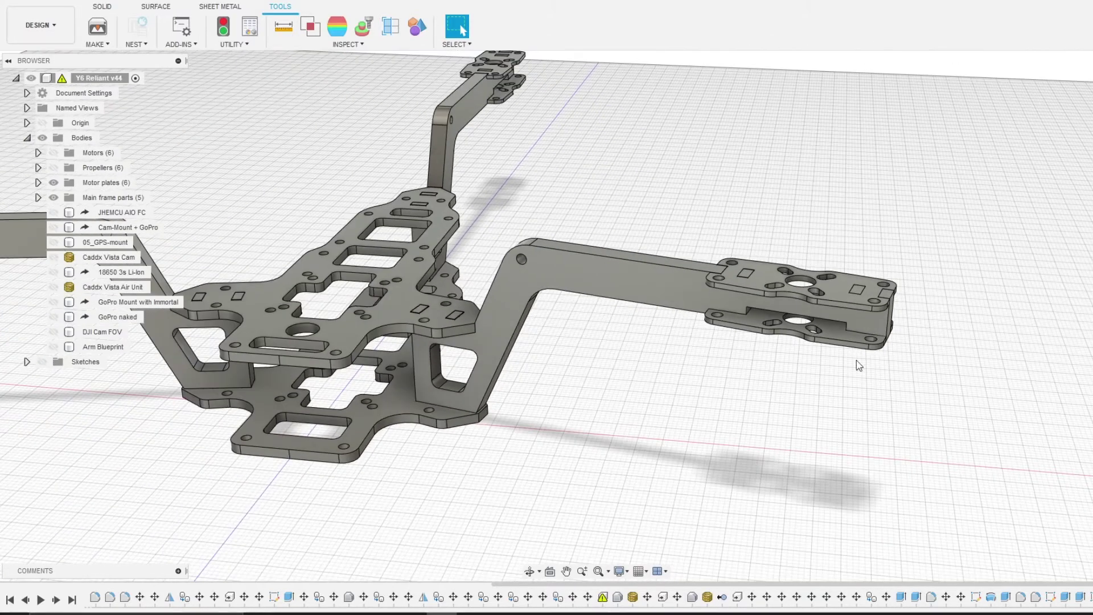
{"action": "scroll", "coordinate": [561, 422], "scroll_direction": "down", "scroll_amount": 3}
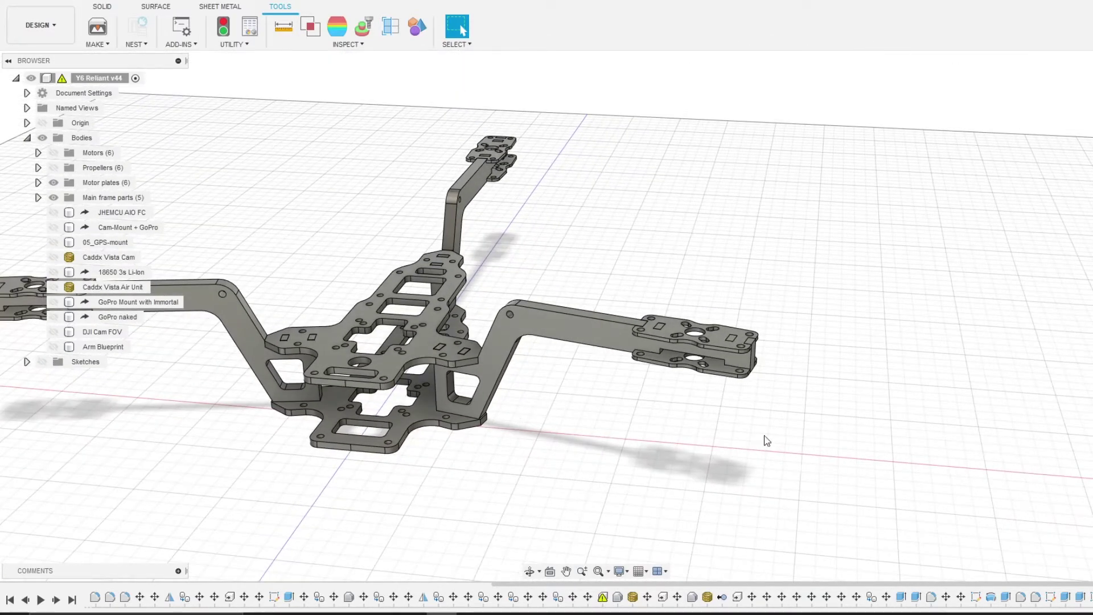
{"action": "scroll", "coordinate": [766, 441], "scroll_direction": "down", "scroll_amount": 2}
{"action": "middle_click_drag", "start_coordinate": [1001, 162], "coordinate": [877, 174], "text": "shift"}
{"action": "middle_click_drag", "start_coordinate": [637, 316], "coordinate": [734, 431], "text": "shift"}
{"action": "scroll", "coordinate": [777, 460], "scroll_direction": "up", "scroll_amount": 5}
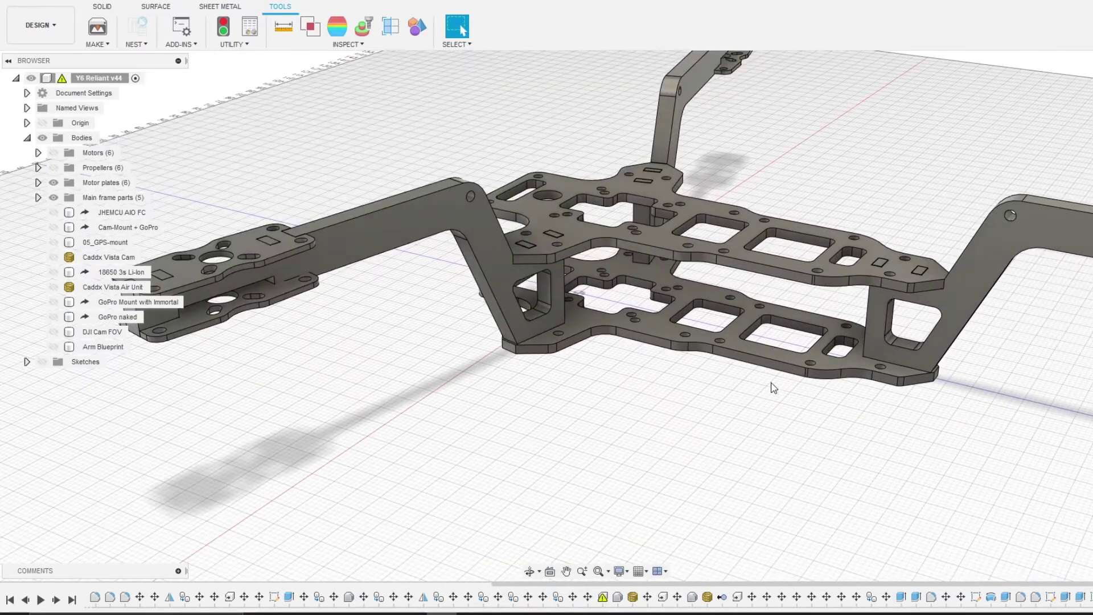
{"action": "scroll", "coordinate": [774, 388], "scroll_direction": "up", "scroll_amount": 2}
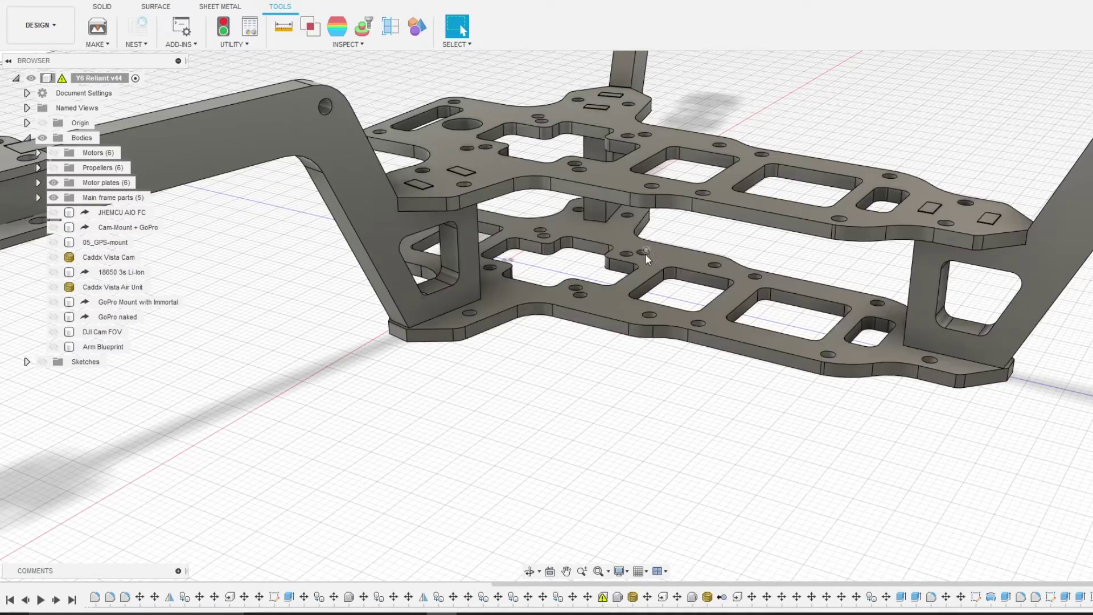
Show the Caddx Vista Air Unit between the upper and lower deck plates at the rear of the frame.
{"action": "scroll", "coordinate": [646, 253], "scroll_direction": "up", "scroll_amount": 2}
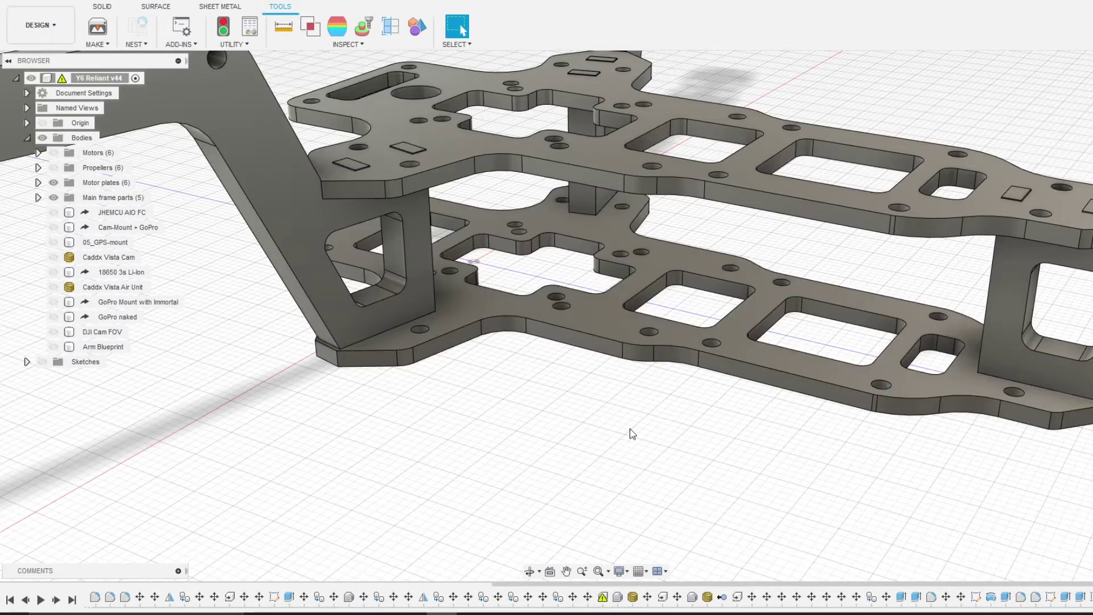
{"action": "middle_click_drag", "start_coordinate": [659, 454], "coordinate": [666, 454], "text": "shift"}
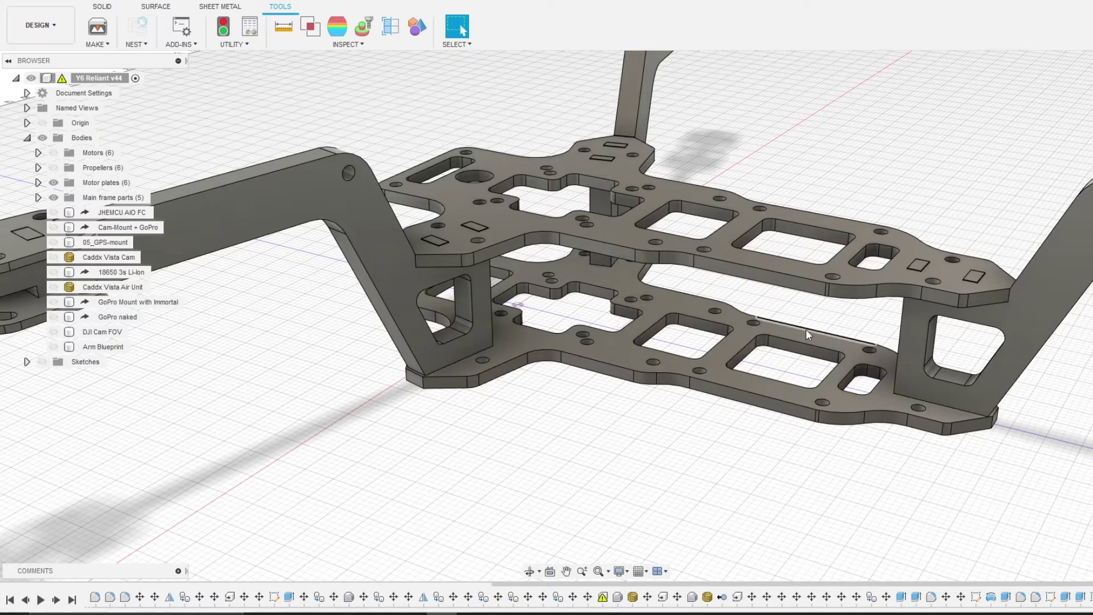
{"action": "left_click", "coordinate": [55, 262]}
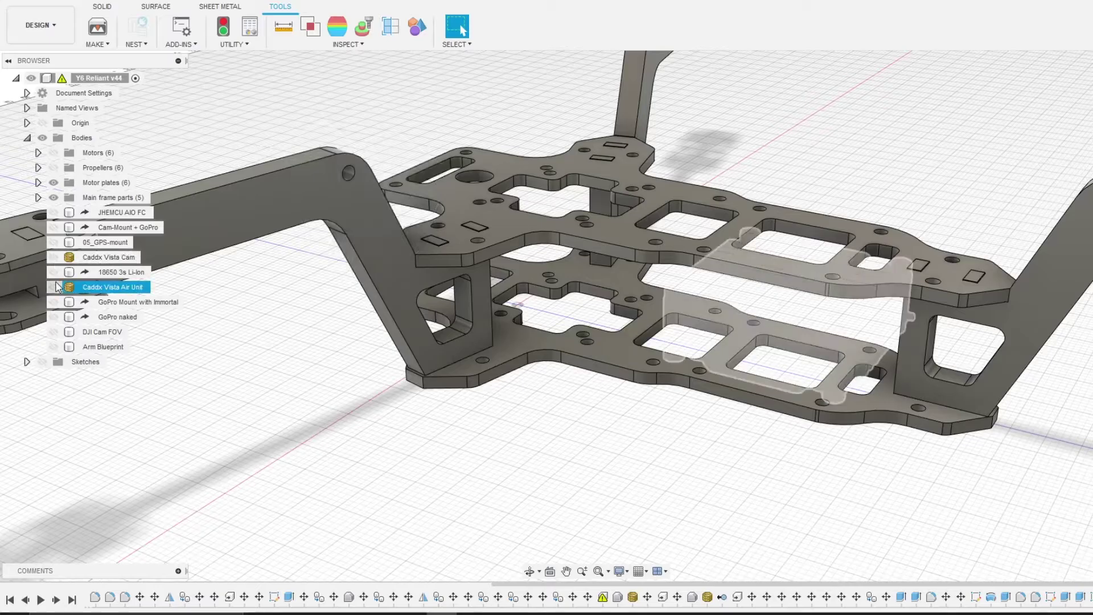
{"action": "left_click", "coordinate": [54, 287]}
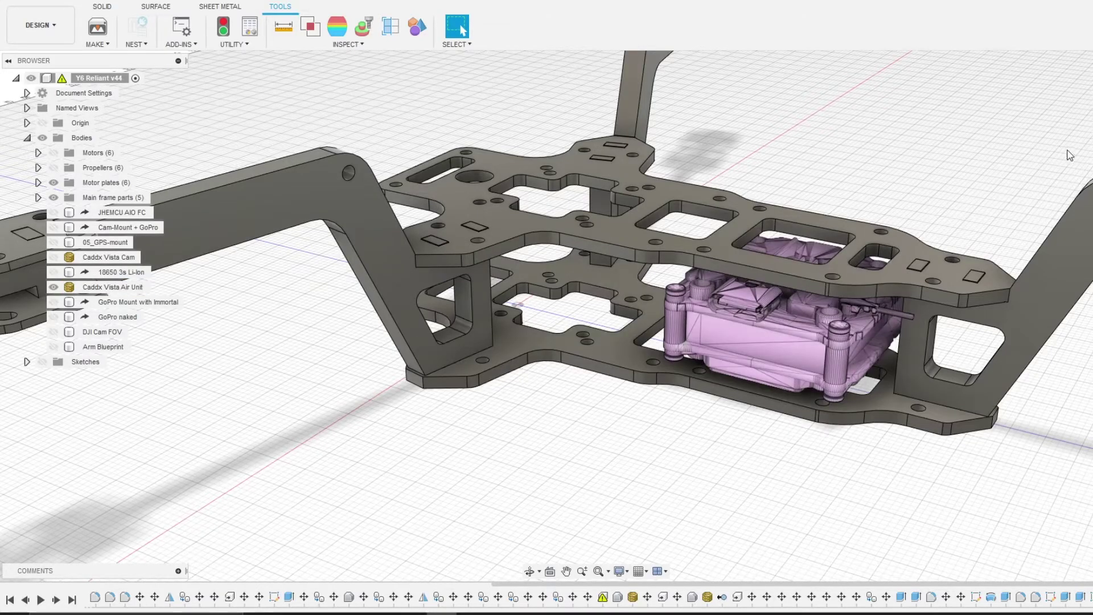
Examine how the Caddx Vista Air Unit fits between the two deck plates, from the side and from above.
{"action": "middle_click_drag", "start_coordinate": [819, 387], "coordinate": [939, 263], "text": "shift"}
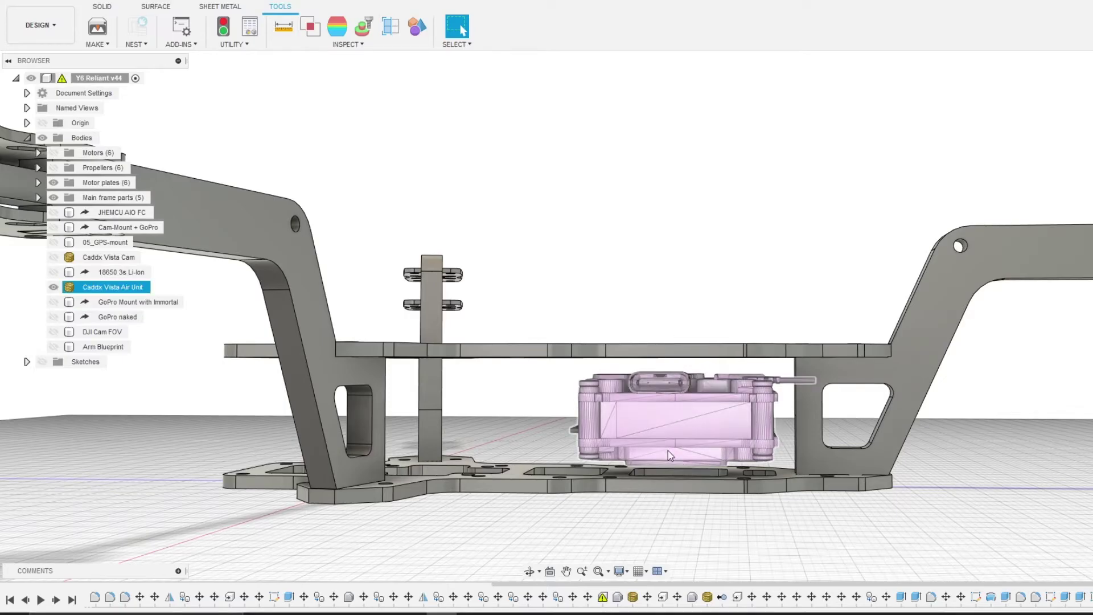
{"action": "key", "text": "Escape"}
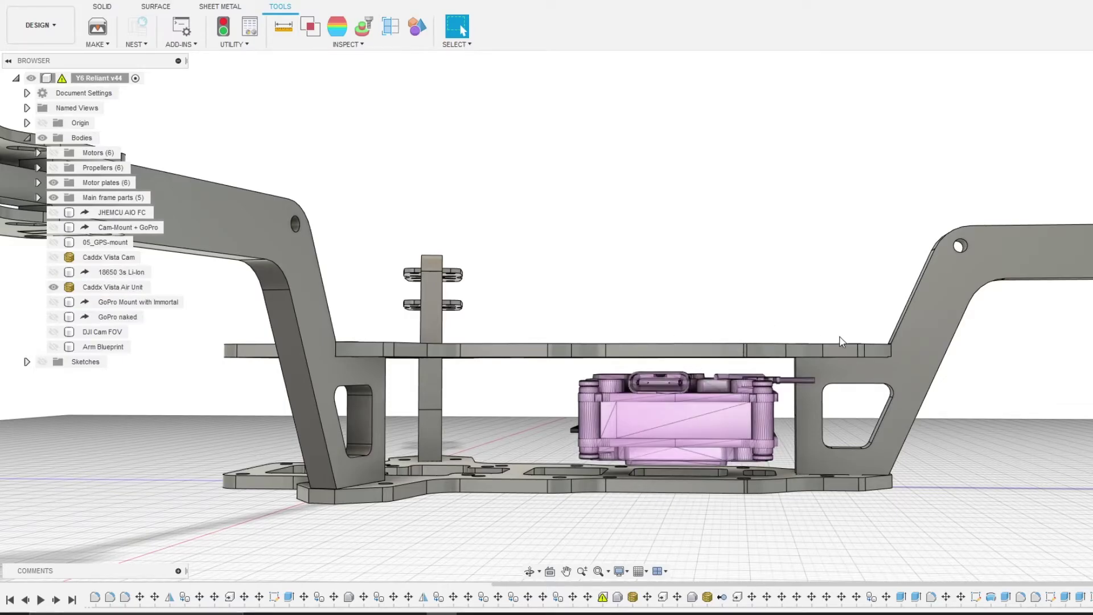
{"action": "left_click", "coordinate": [706, 407]}
{"action": "left_click", "coordinate": [864, 325]}
{"action": "mouse_move", "coordinate": [864, 325]}
{"action": "middle_mouse_down", "text": "shift"}
{"action": "mouse_move", "coordinate": [814, 381]}
{"action": "mouse_move", "coordinate": [757, 416]}
{"action": "middle_mouse_up", "text": "shift"}
{"action": "middle_click_drag", "start_coordinate": [893, 228], "coordinate": [910, 187], "text": "shift"}
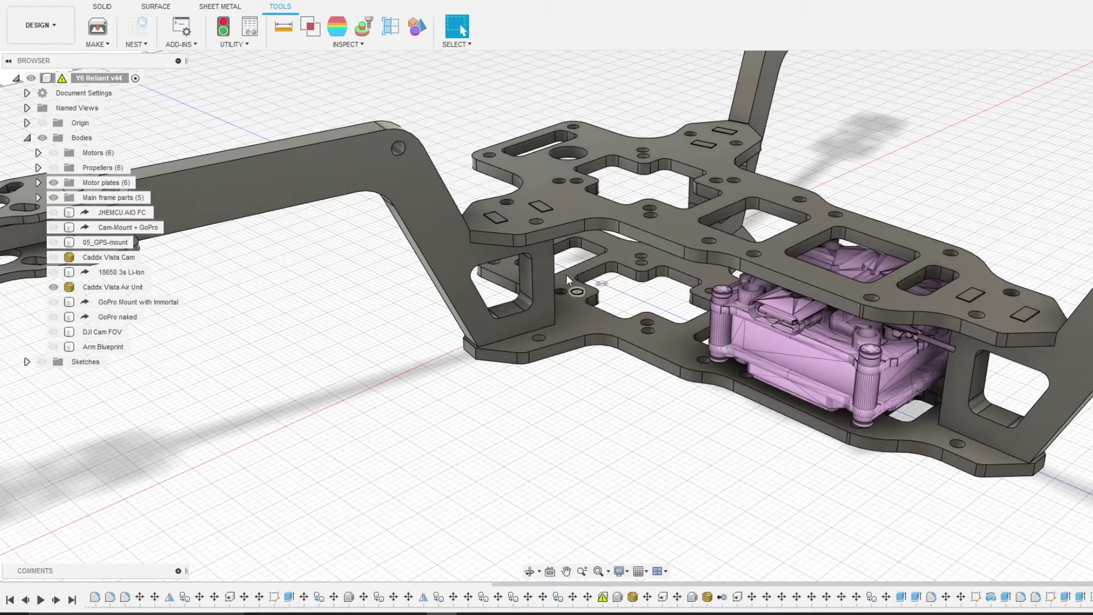
{"action": "left_click", "coordinate": [756, 284]}
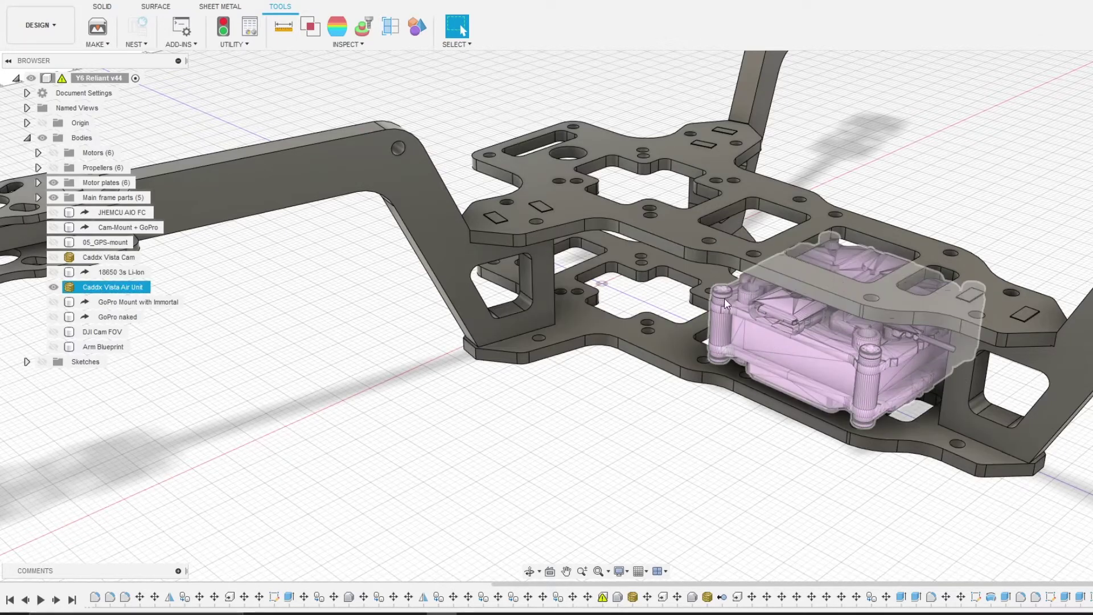
{"action": "left_click", "coordinate": [652, 251]}
Show the Cam-Mount + GoPro and the Caddx Vista Cam at the front of the frame.
{"action": "left_click", "coordinate": [53, 257]}
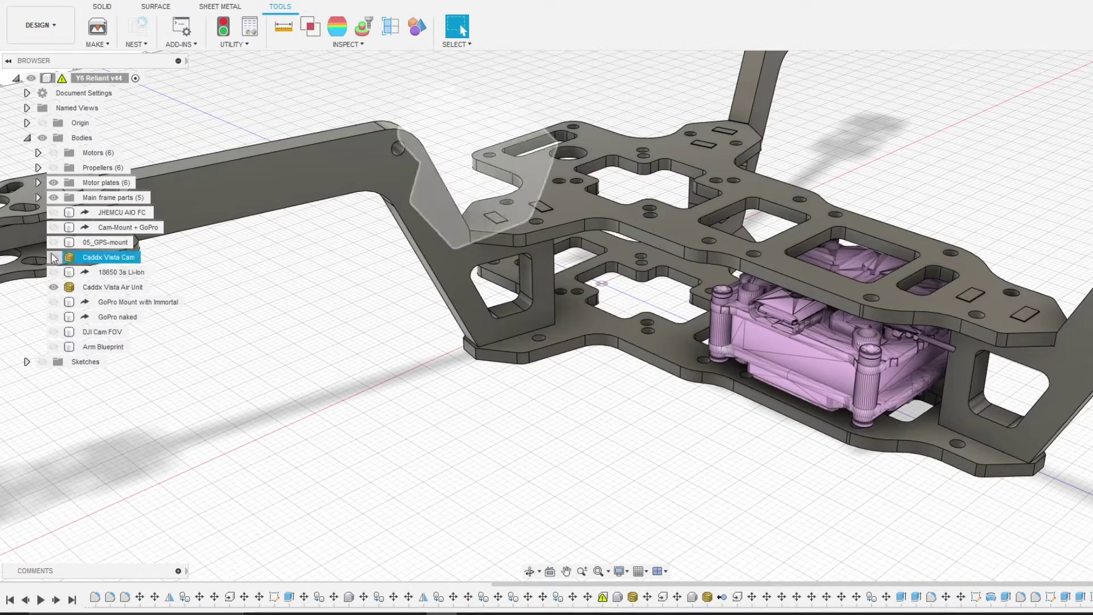
{"action": "key", "text": "Escape"}
{"action": "middle_click_drag", "start_coordinate": [615, 177], "coordinate": [917, 163], "text": "shift"}
{"action": "scroll", "coordinate": [976, 129], "scroll_direction": "down", "scroll_amount": 2}
{"action": "scroll", "coordinate": [917, 163], "scroll_direction": "down", "scroll_amount": 10}
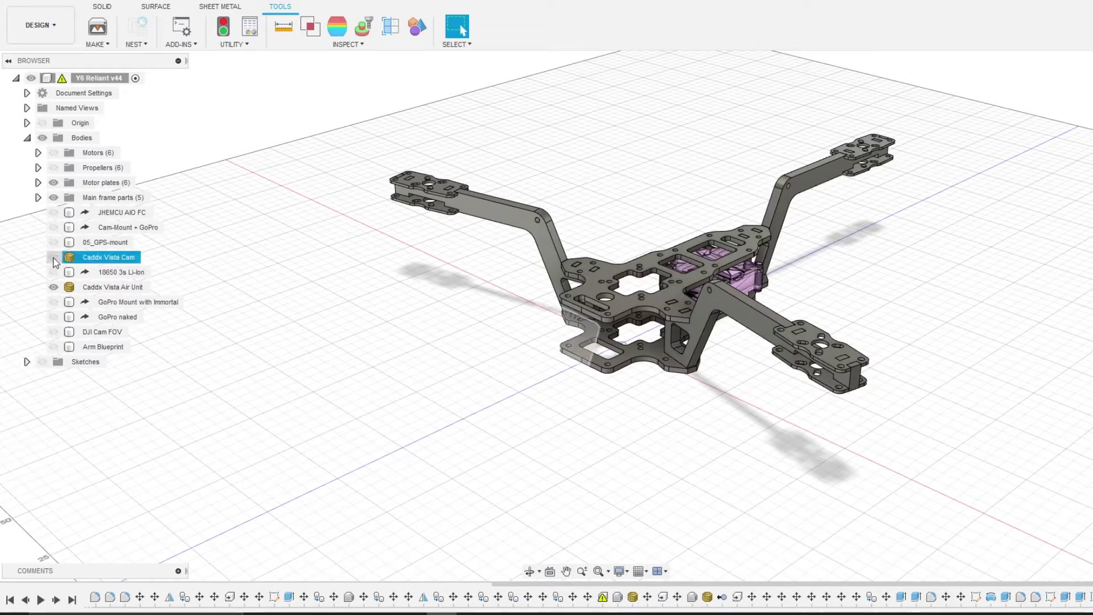
{"action": "left_click", "coordinate": [53, 227]}
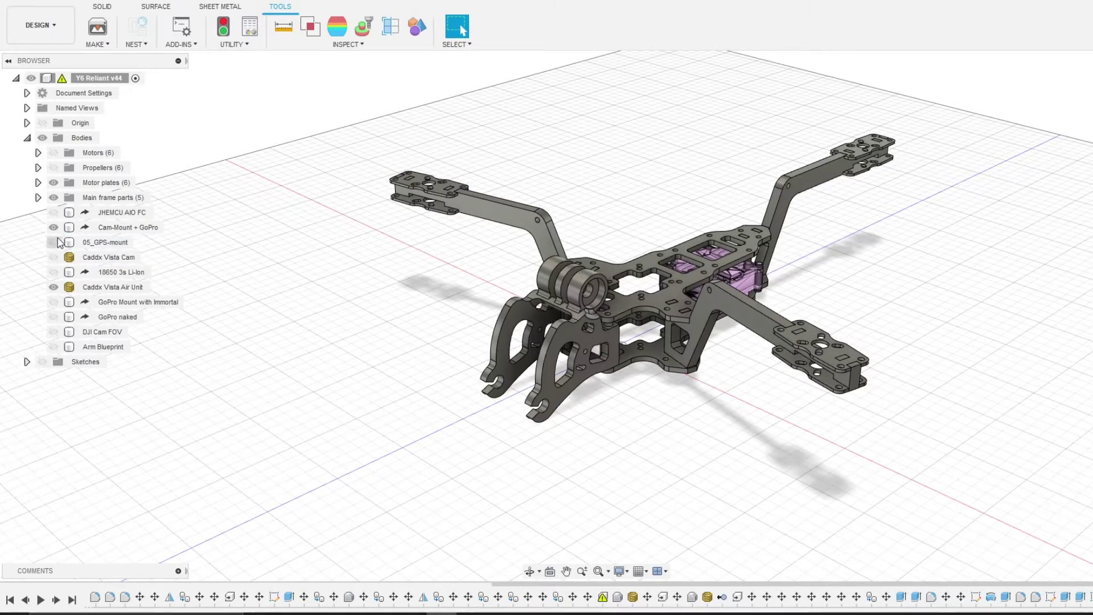
{"action": "left_click", "coordinate": [53, 257]}
Inspect the Caddx Vista Cam held between the two side plates of the front camera mount.
{"action": "scroll", "coordinate": [407, 389], "scroll_direction": "up", "scroll_amount": 4}
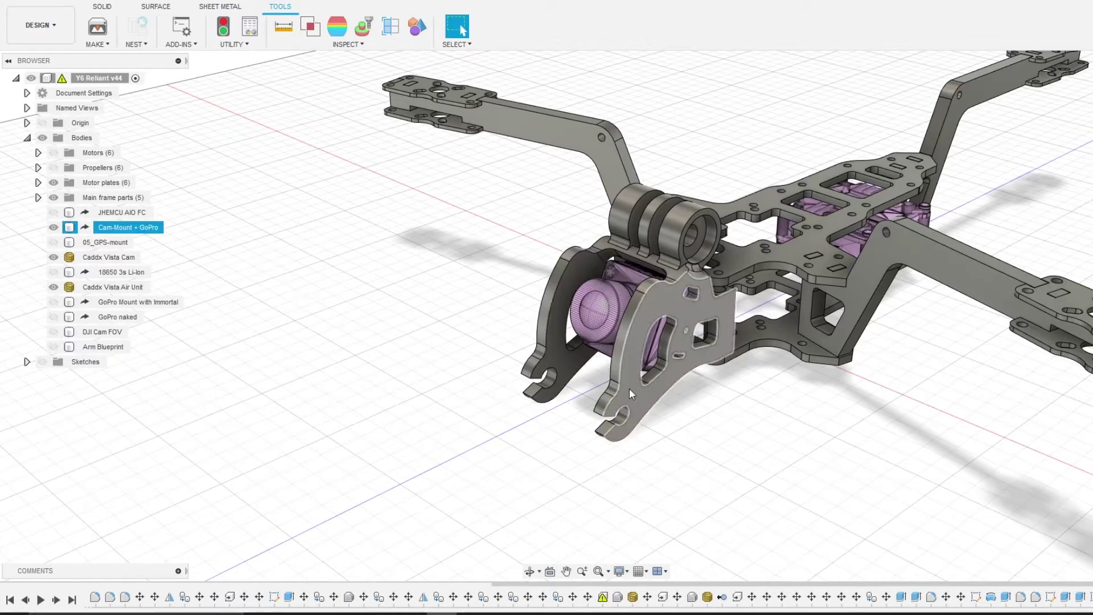
{"action": "key", "text": "Escape"}
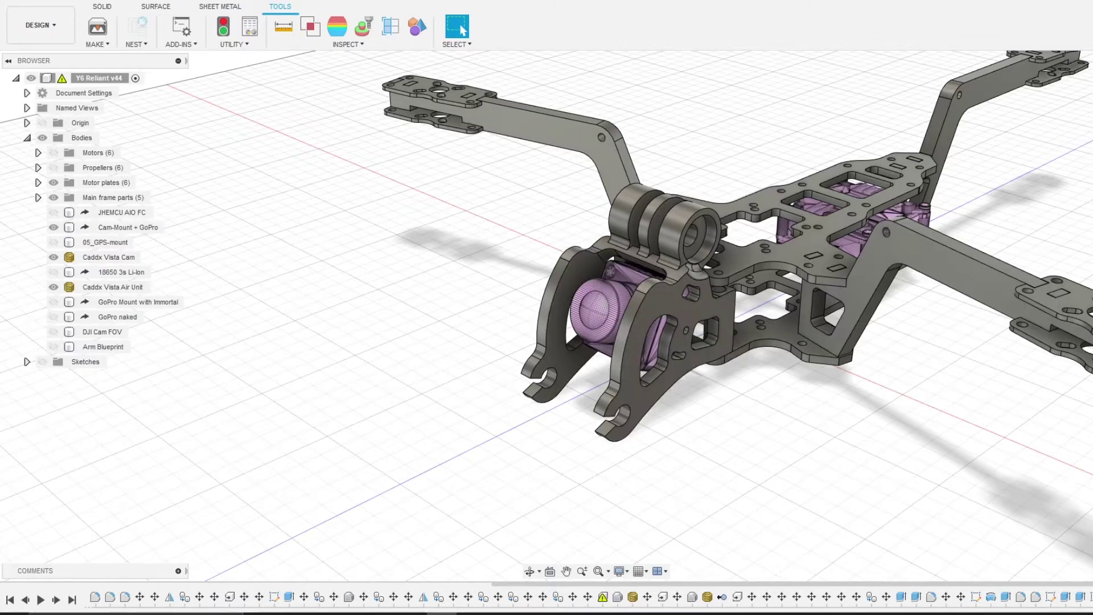
{"action": "left_click", "coordinate": [545, 311]}
{"action": "left_click", "coordinate": [524, 320]}
{"action": "left_click", "coordinate": [549, 333]}
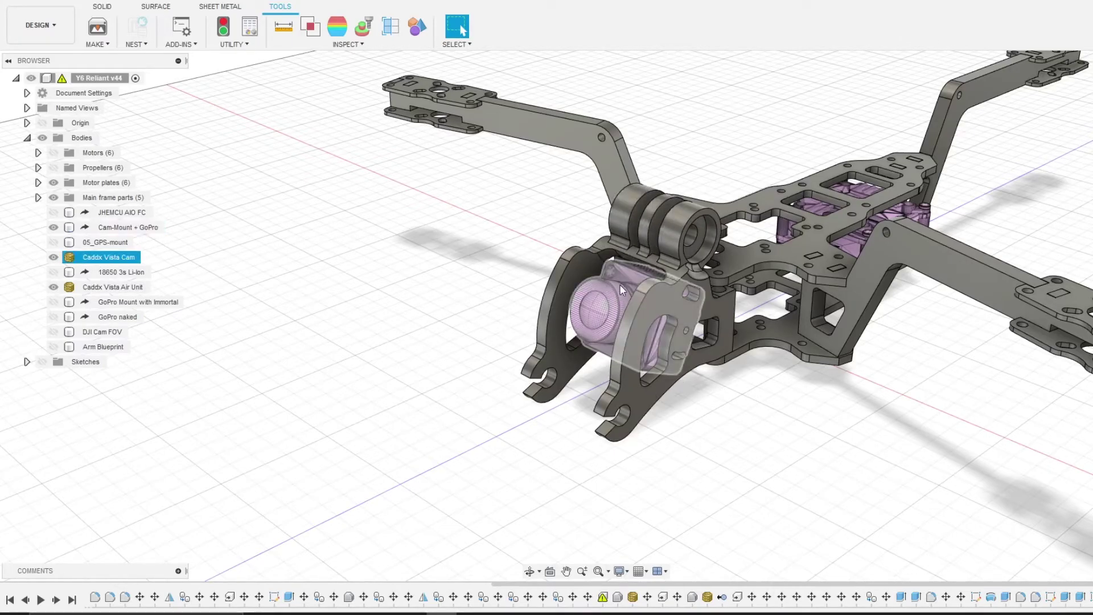
{"action": "key", "text": "Escape"}
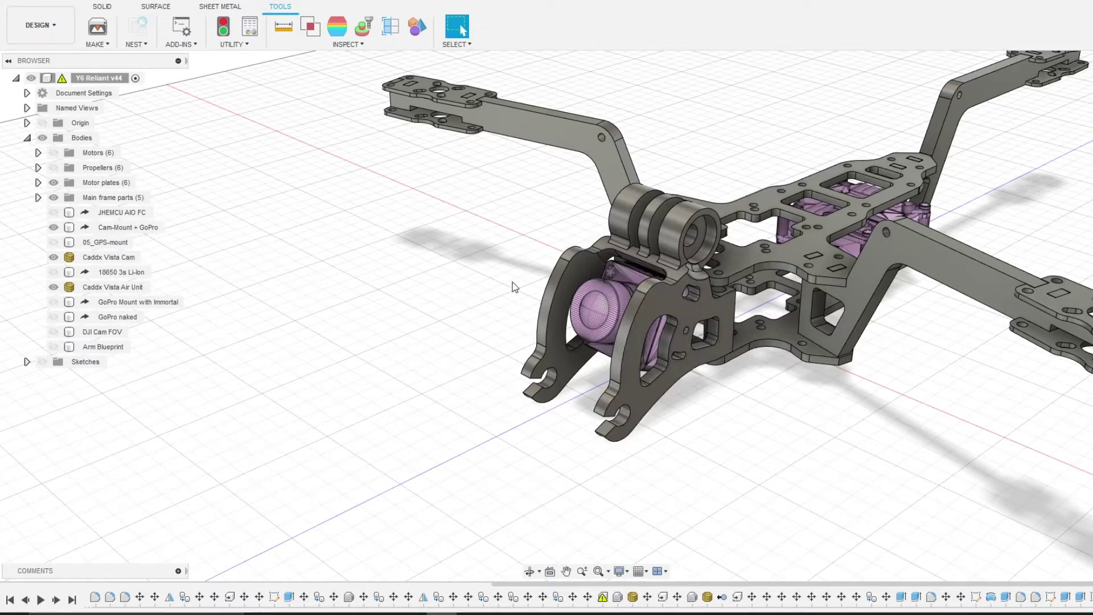
Show the 05_GPS-mount on the rear arm.
{"action": "left_click", "coordinate": [92, 243]}
{"action": "left_click", "coordinate": [56, 245]}
{"action": "scroll", "coordinate": [124, 435], "scroll_direction": "down", "scroll_amount": 5}
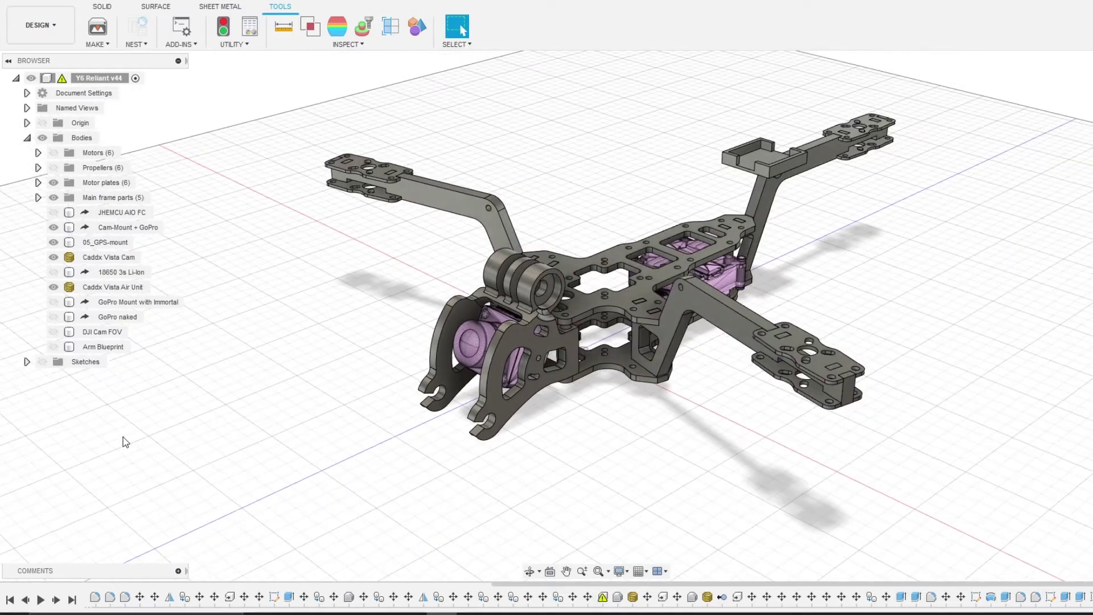
Examine the GPS mount's position on the bend of the rear arm, up close and within the whole frame.
{"action": "scroll", "coordinate": [759, 141], "scroll_direction": "up", "scroll_amount": 2}
{"action": "scroll", "coordinate": [761, 146], "scroll_direction": "up", "scroll_amount": 3}
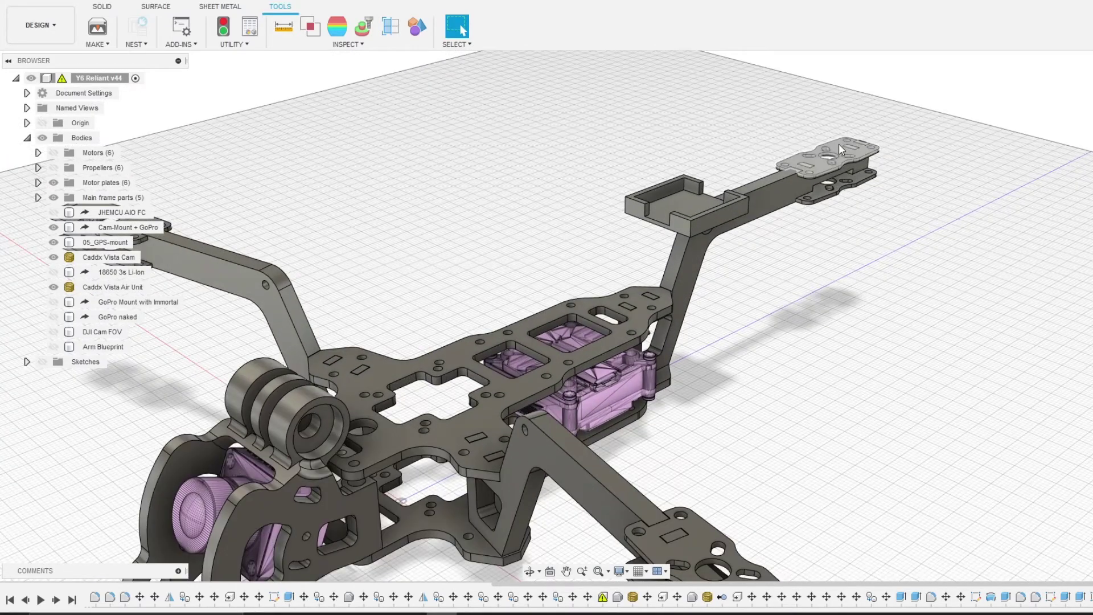
{"action": "scroll", "coordinate": [838, 143], "scroll_direction": "up", "scroll_amount": 3}
{"action": "middle_click_drag", "start_coordinate": [597, 315], "coordinate": [605, 315], "text": "shift"}
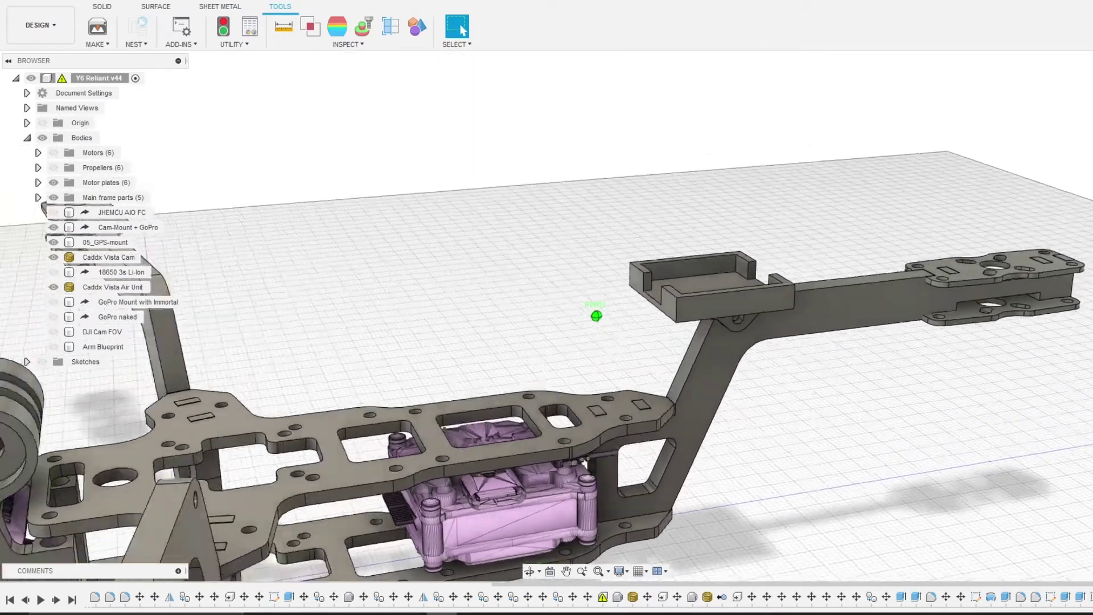
{"action": "mouse_move", "coordinate": [596, 316]}
{"action": "middle_mouse_down", "text": "shift"}
{"action": "mouse_move", "coordinate": [501, 282]}
{"action": "mouse_move", "coordinate": [490, 245]}
{"action": "middle_mouse_up", "text": "shift"}
{"action": "mouse_move", "coordinate": [592, 242]}
{"action": "middle_mouse_down", "text": "shift"}
{"action": "mouse_move", "coordinate": [596, 324]}
{"action": "mouse_move", "coordinate": [882, 156]}
{"action": "mouse_move", "coordinate": [844, 162]}
{"action": "middle_mouse_up", "text": "shift"}
{"action": "scroll", "coordinate": [844, 161], "scroll_direction": "down", "scroll_amount": 3}
{"action": "left_click", "coordinate": [706, 180]}
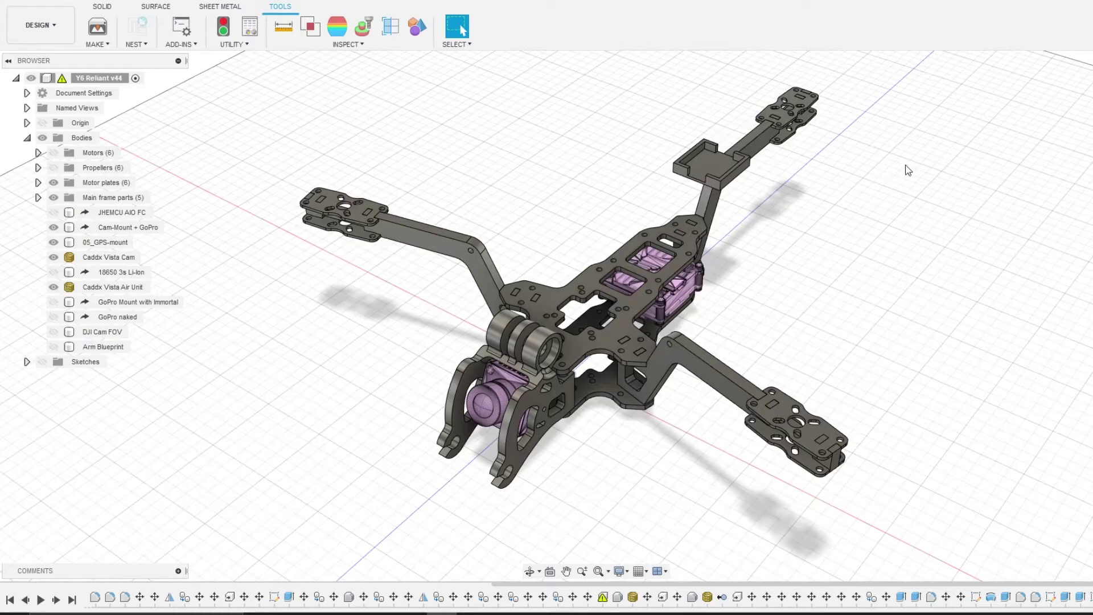
Show the 18650 3s Li-Ion battery on the upper deck and examine its placement relative to the GPS mount and arms.
{"action": "mouse_move", "coordinate": [705, 341]}
{"action": "middle_mouse_down", "text": "shift"}
{"action": "mouse_move", "coordinate": [575, 322]}
{"action": "mouse_move", "coordinate": [513, 276]}
{"action": "middle_mouse_up", "text": "shift"}
{"action": "middle_click_drag", "start_coordinate": [712, 296], "coordinate": [952, 217], "text": "shift"}
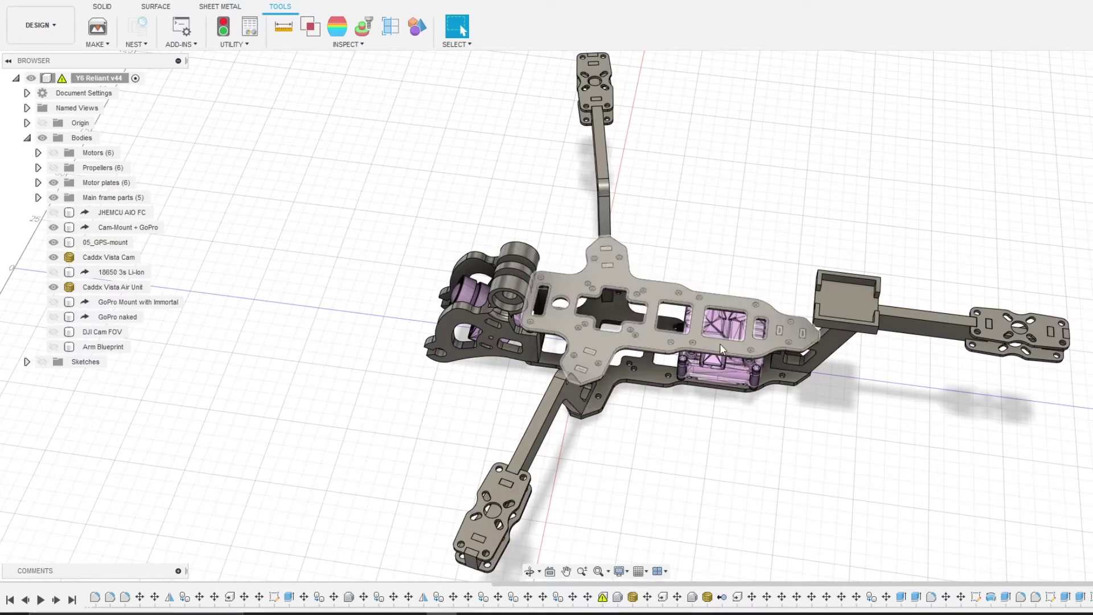
{"action": "left_click", "coordinate": [53, 271]}
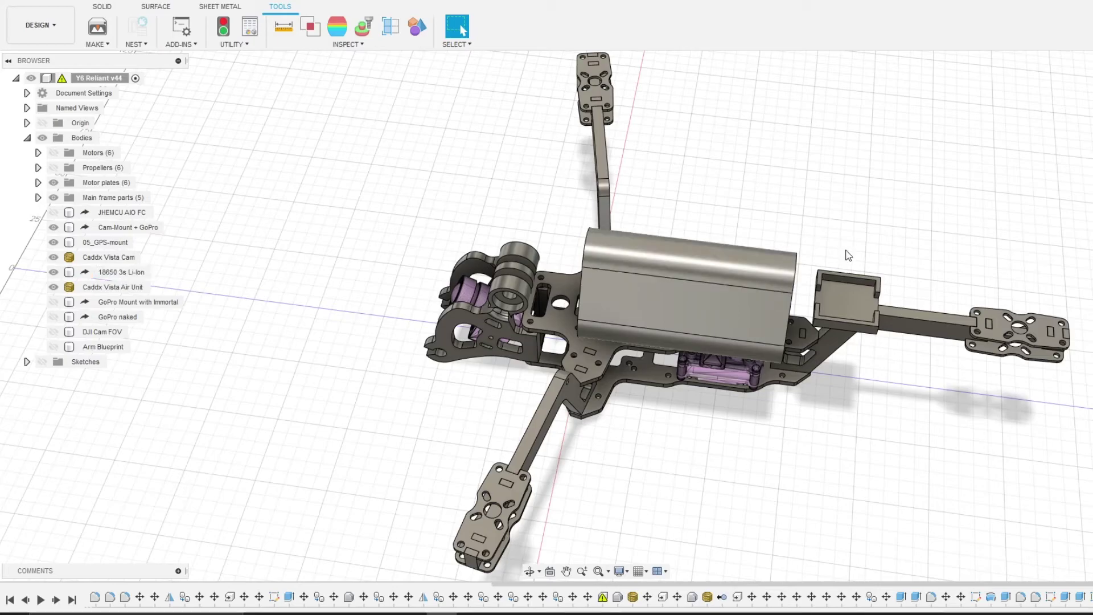
{"action": "middle_click_drag", "start_coordinate": [596, 315], "coordinate": [699, 228], "text": "shift"}
{"action": "middle_click_drag", "start_coordinate": [527, 353], "coordinate": [467, 350], "text": "shift"}
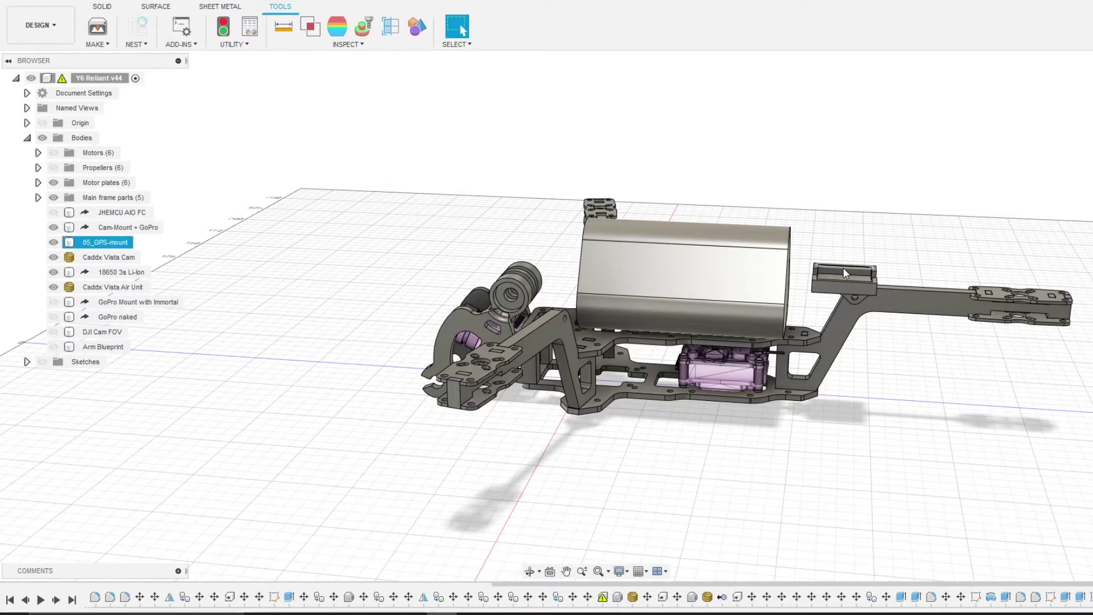
{"action": "scroll", "coordinate": [922, 396], "scroll_direction": "down", "scroll_amount": 1}
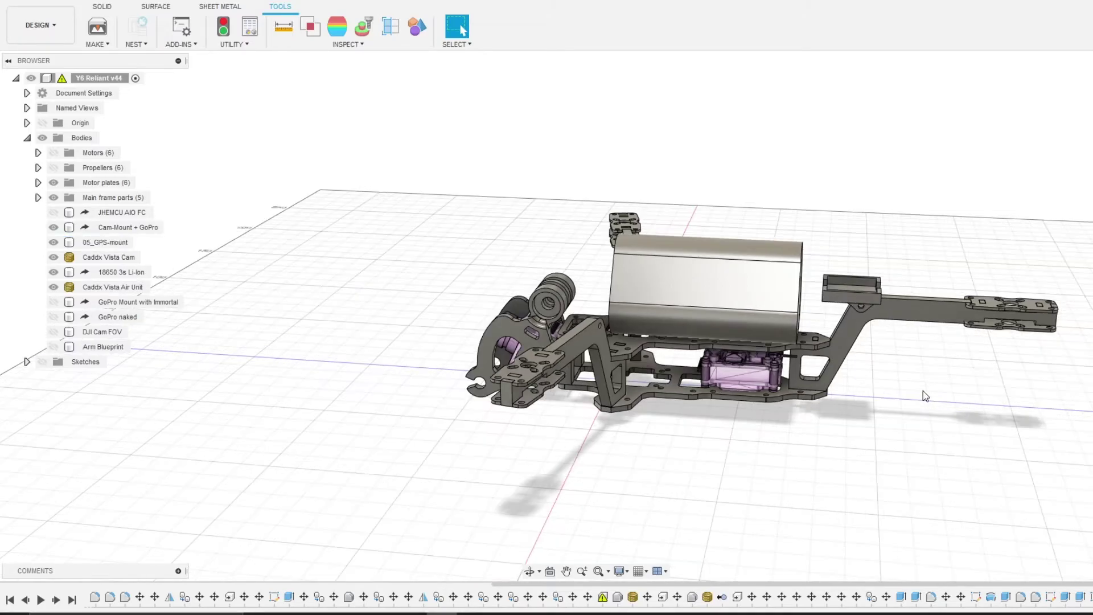
{"action": "middle_click_drag", "start_coordinate": [922, 396], "coordinate": [1054, 424], "text": "shift"}
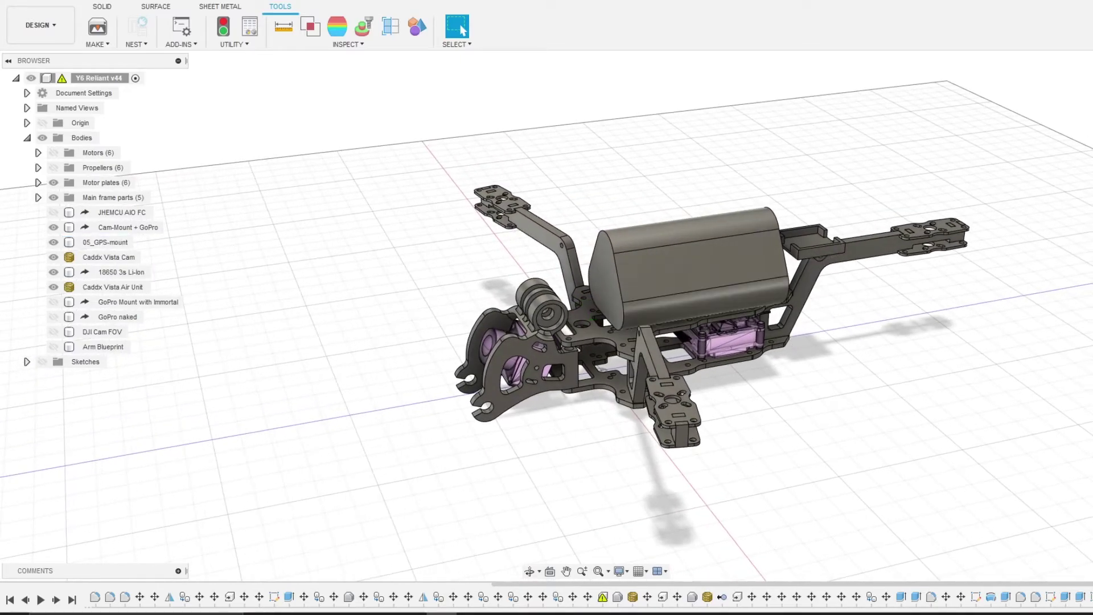
{"action": "middle_click_drag", "start_coordinate": [593, 310], "coordinate": [776, 403], "text": "shift"}
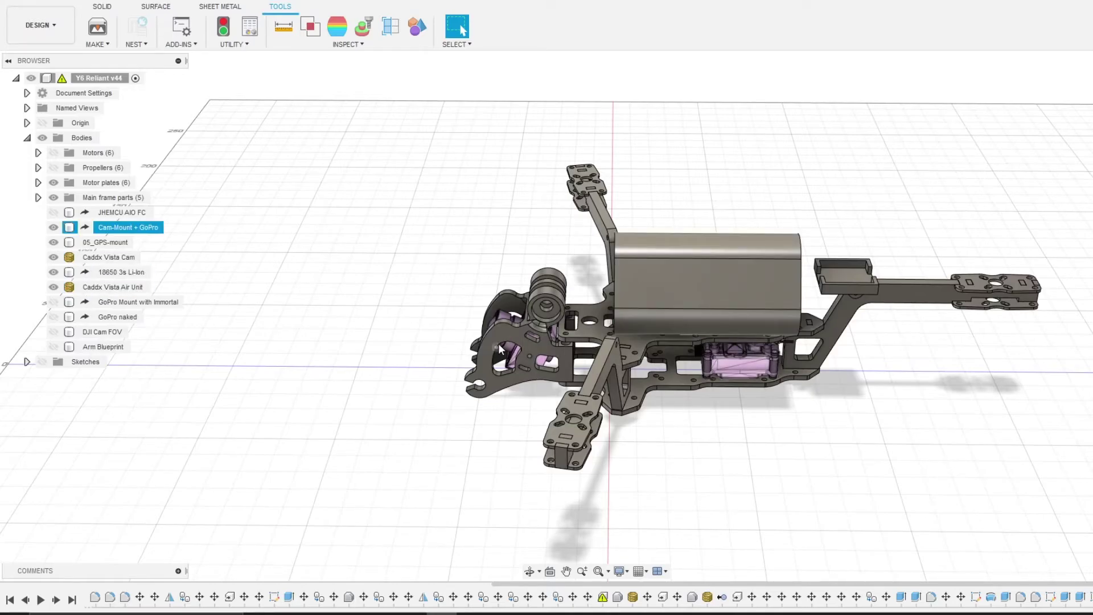
Inspect the upper deck area between the front camera mount and the battery.
{"action": "scroll", "coordinate": [498, 344], "scroll_direction": "up", "scroll_amount": 2}
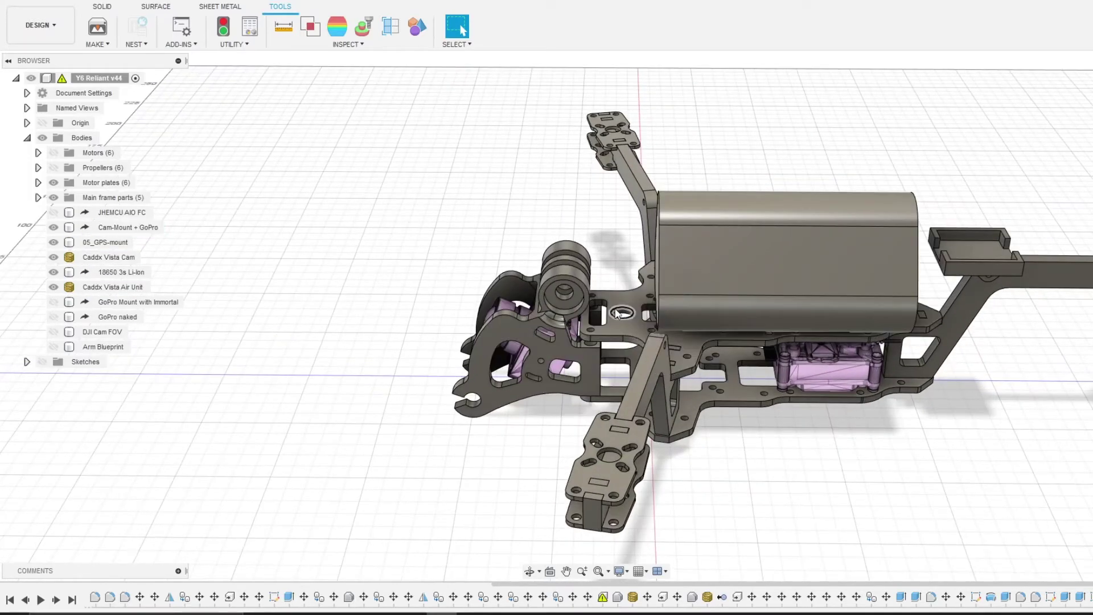
{"action": "scroll", "coordinate": [630, 316], "scroll_direction": "up", "scroll_amount": 3}
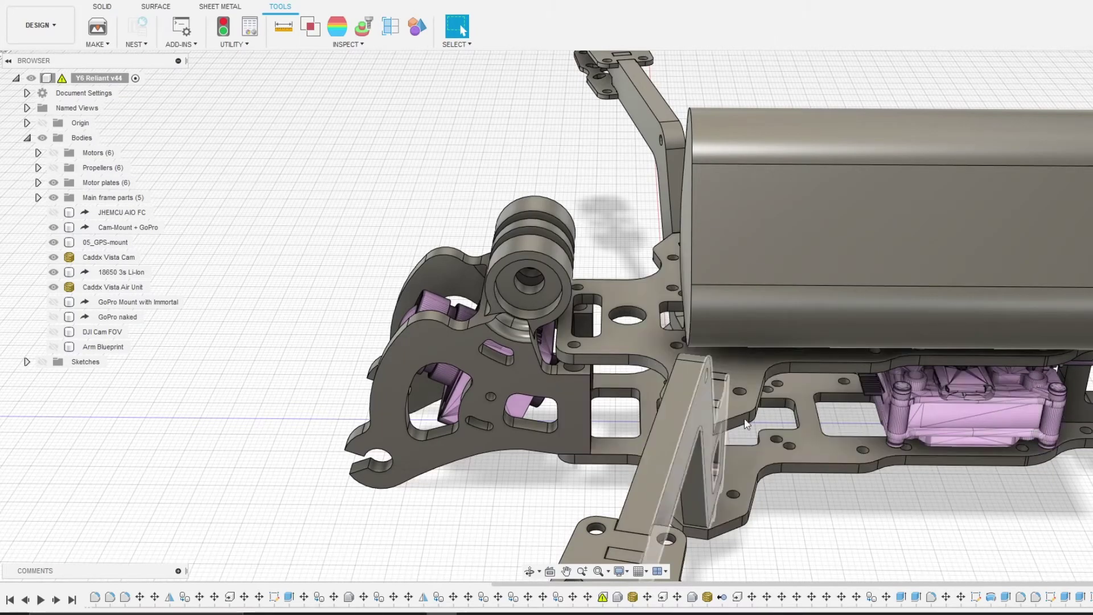
{"action": "scroll", "coordinate": [704, 422], "scroll_direction": "down", "scroll_amount": 3}
{"action": "scroll", "coordinate": [582, 474], "scroll_direction": "down", "scroll_amount": 5}
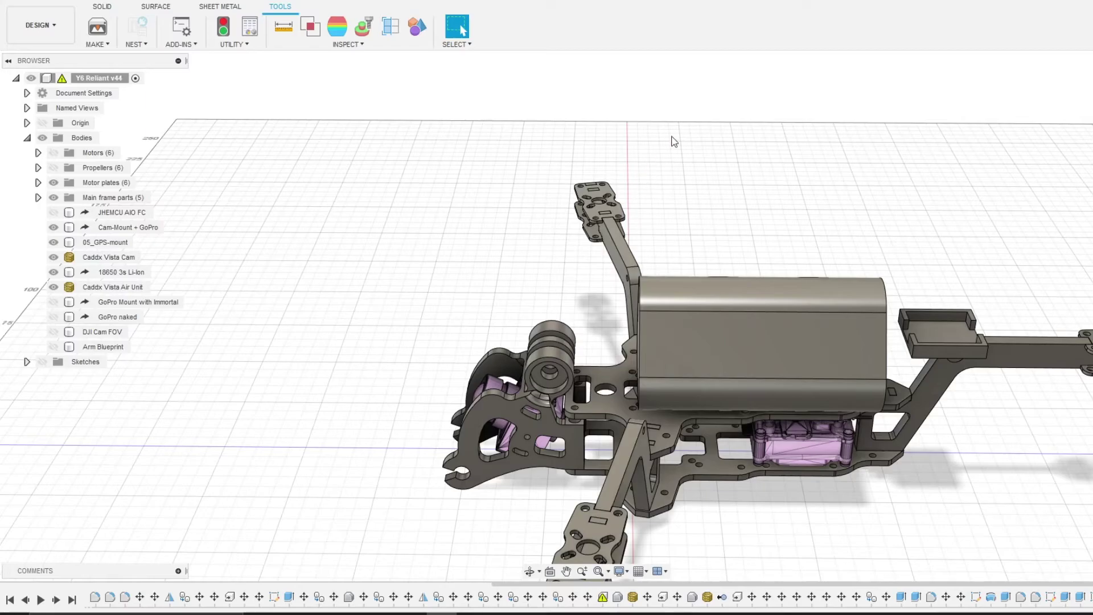
{"action": "scroll", "coordinate": [843, 213], "scroll_direction": "down", "scroll_amount": 3}
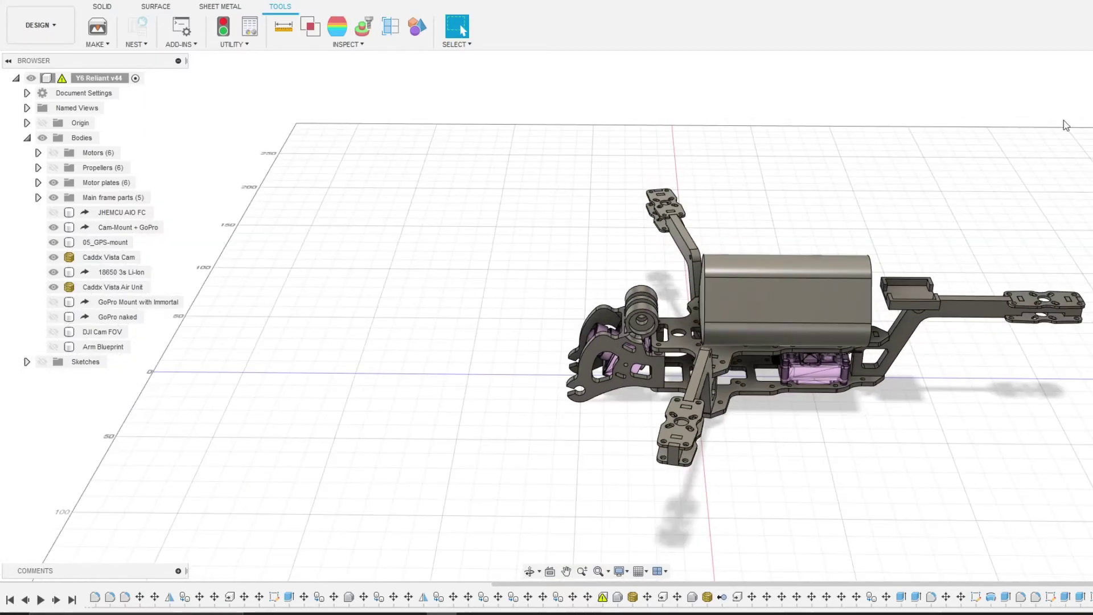
Show the GoPro Mount with Immortal and GoPro naked above the camera mount, and view them from the side and above.
{"action": "middle_click_drag", "start_coordinate": [596, 316], "coordinate": [743, 304], "text": "shift"}
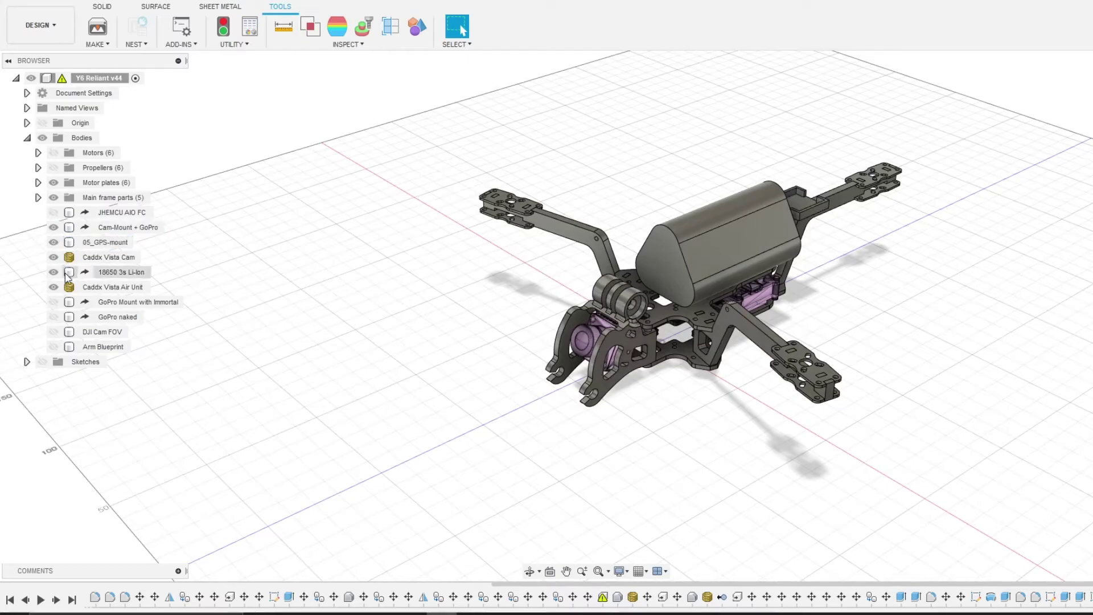
{"action": "left_click", "coordinate": [53, 302]}
{"action": "left_click", "coordinate": [53, 317]}
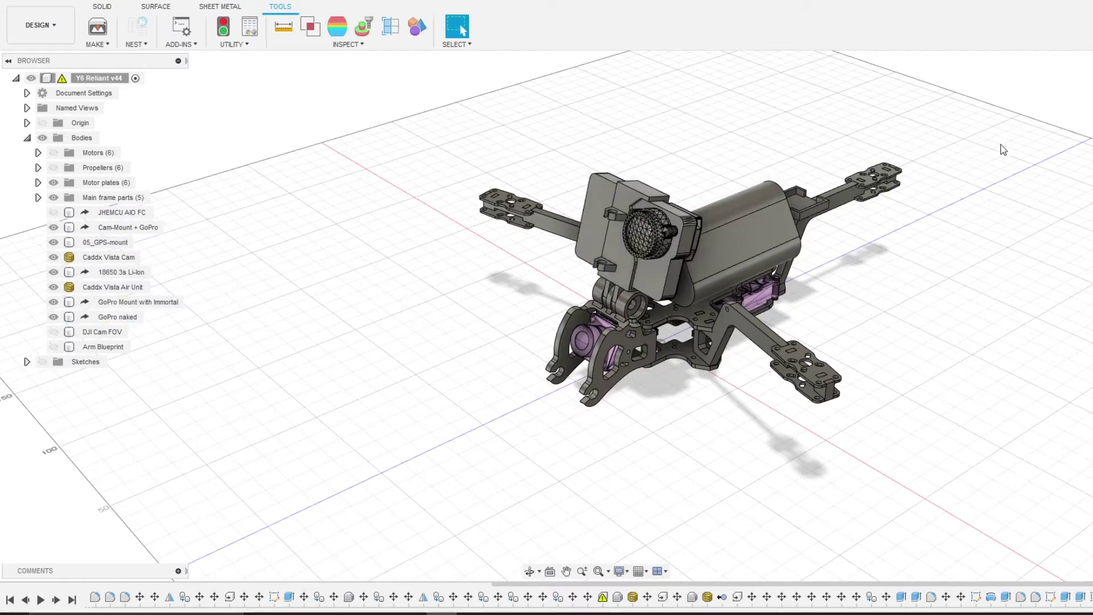
{"action": "mouse_move", "coordinate": [596, 315]}
{"action": "middle_mouse_down", "text": "shift"}
{"action": "mouse_move", "coordinate": [672, 310]}
{"action": "mouse_move", "coordinate": [541, 284]}
{"action": "mouse_move", "coordinate": [506, 262]}
{"action": "middle_mouse_up", "text": "shift"}
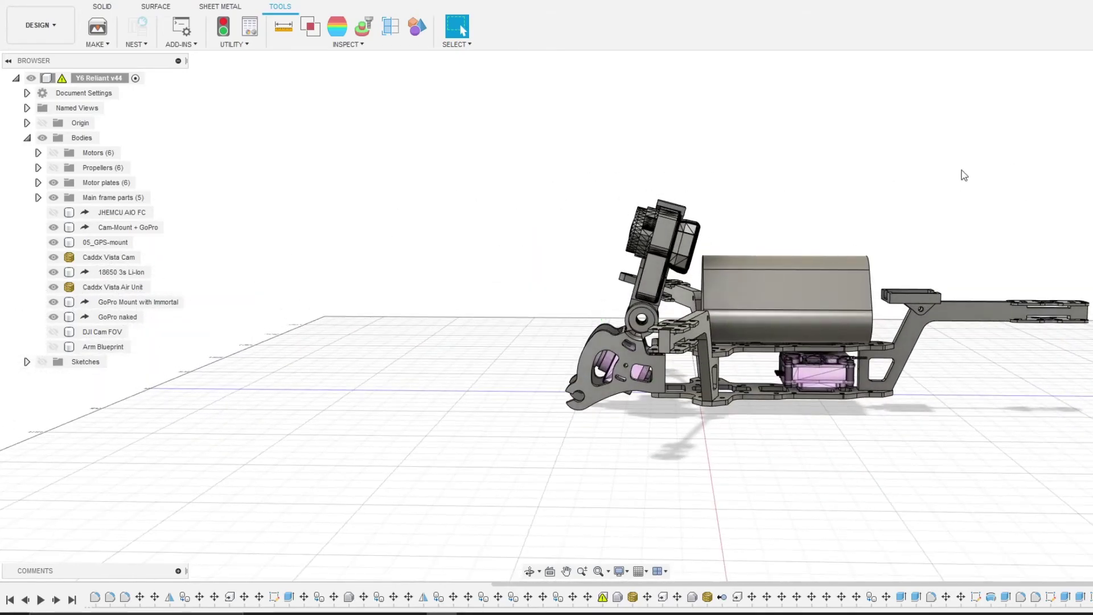
{"action": "middle_click_drag", "start_coordinate": [672, 245], "coordinate": [646, 322], "text": "shift"}
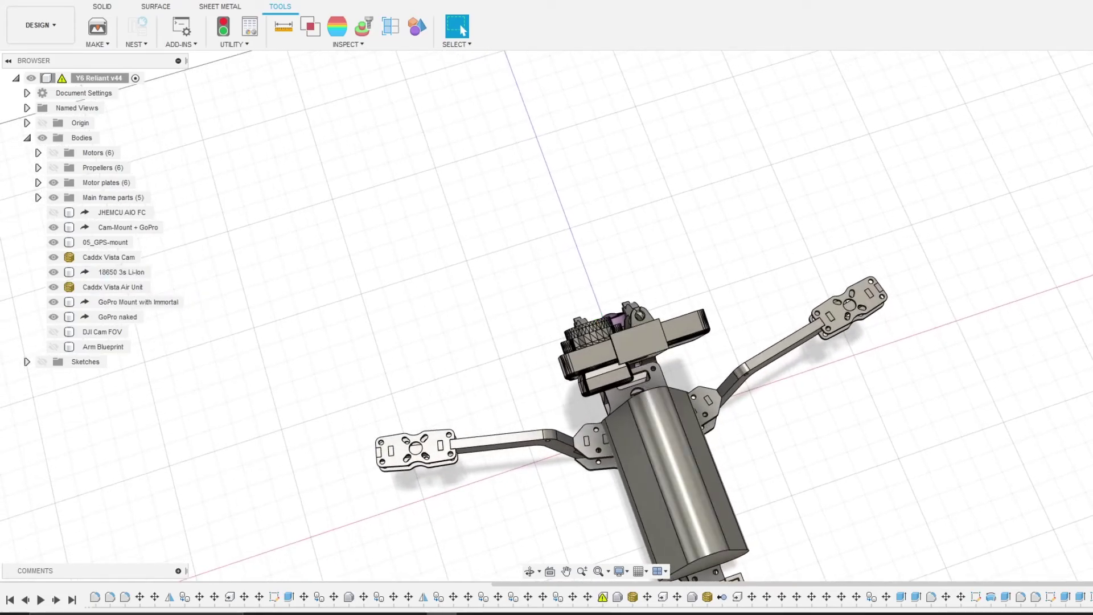
{"action": "mouse_move", "coordinate": [646, 322]}
{"action": "middle_mouse_down", "text": "shift"}
{"action": "mouse_move", "coordinate": [667, 240]}
{"action": "mouse_move", "coordinate": [619, 238]}
{"action": "middle_mouse_up", "text": "shift"}
{"action": "middle_click_drag", "start_coordinate": [734, 244], "coordinate": [819, 350], "text": "shift"}
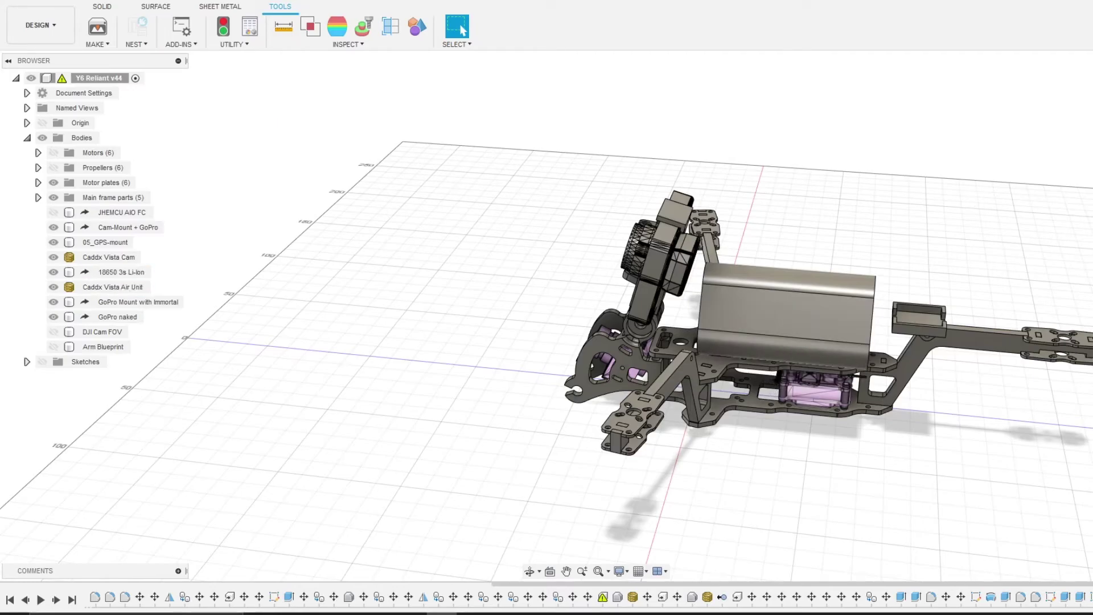
Show the Motors and Propellers on all three arms to complete the Y6 assembly.
{"action": "mouse_move", "coordinate": [596, 316]}
{"action": "middle_mouse_down", "text": "shift"}
{"action": "mouse_move", "coordinate": [646, 364]}
{"action": "mouse_move", "coordinate": [681, 346]}
{"action": "mouse_move", "coordinate": [683, 257]}
{"action": "mouse_move", "coordinate": [854, 138]}
{"action": "middle_mouse_up", "text": "shift"}
{"action": "left_click", "coordinate": [53, 153]}
{"action": "left_click", "coordinate": [54, 167]}
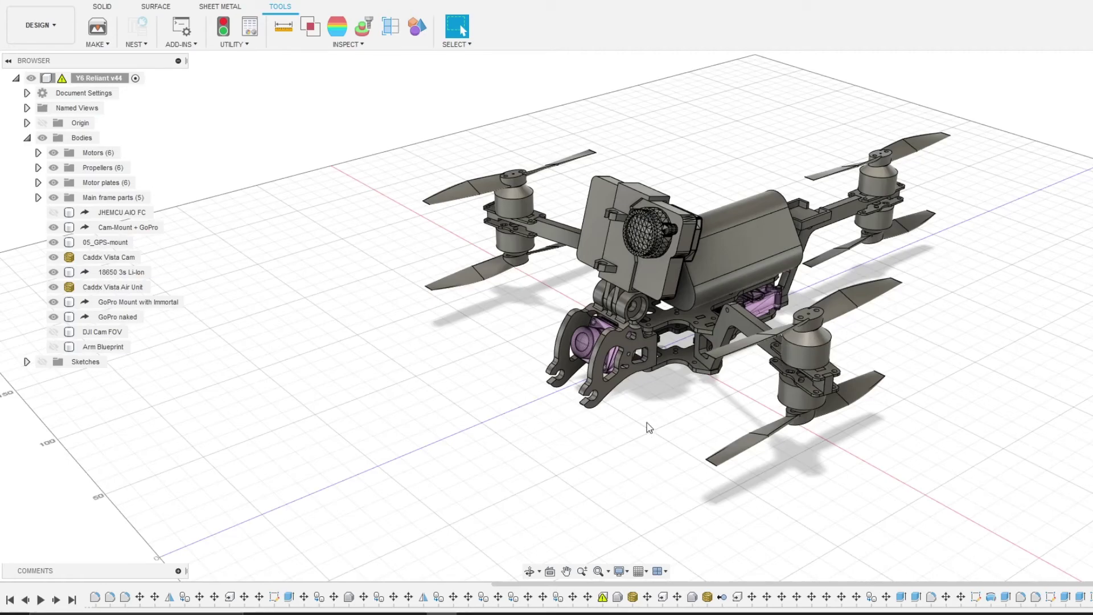
Examine the complete Y6 Reliant assembly from the side and the front corner, comparing the GoPro, battery and coaxial motor placement.
{"action": "scroll", "coordinate": [630, 425], "scroll_direction": "down", "scroll_amount": 2}
{"action": "scroll", "coordinate": [715, 324], "scroll_direction": "up", "scroll_amount": 2}
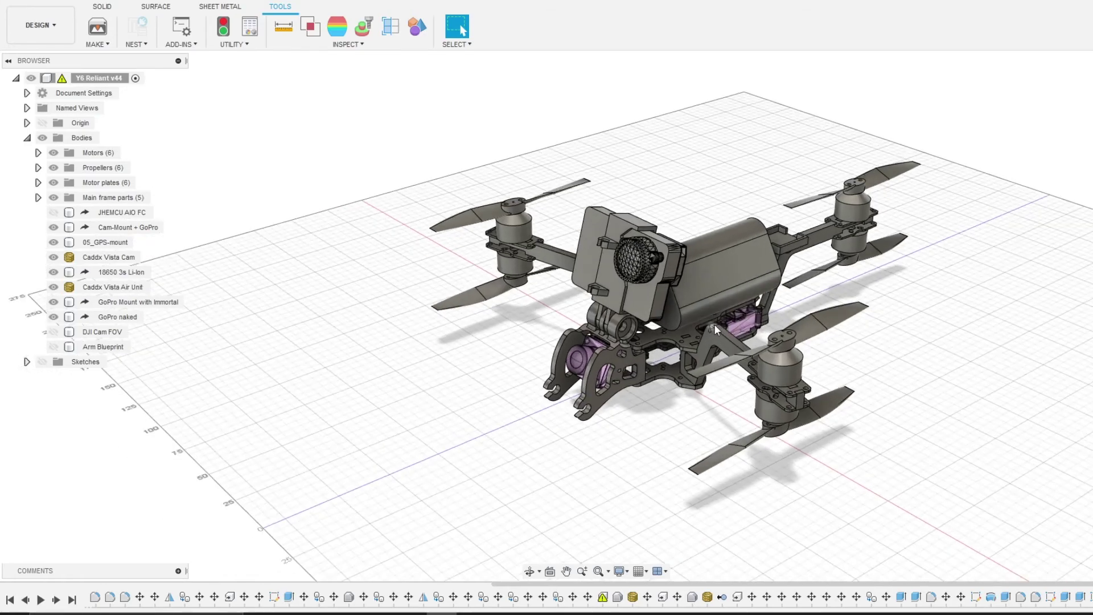
{"action": "middle_click_drag", "start_coordinate": [1053, 165], "coordinate": [934, 117], "text": "shift"}
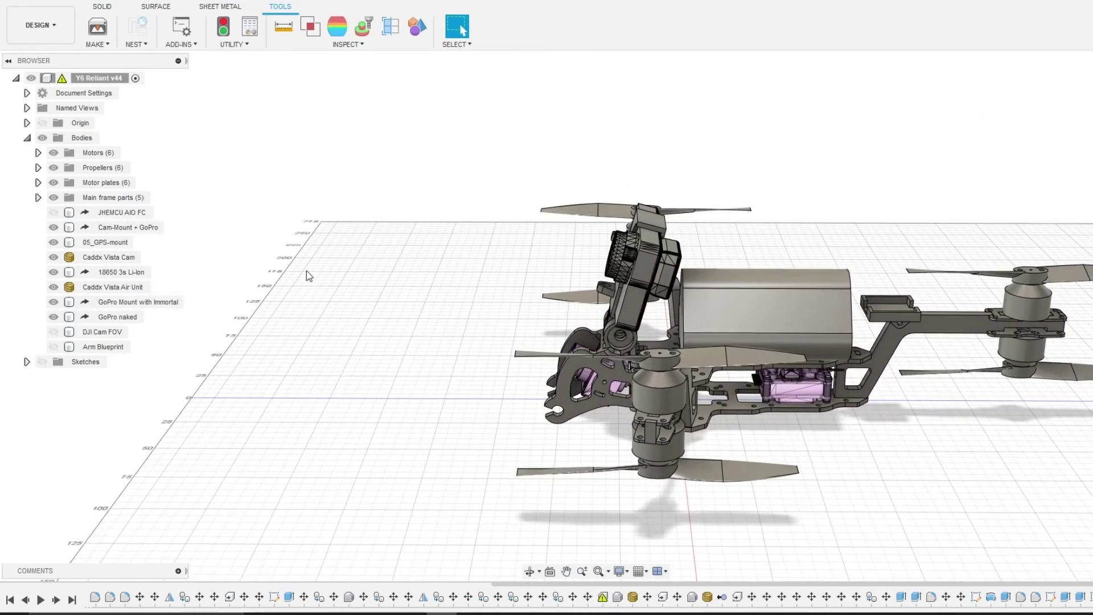
{"action": "scroll", "coordinate": [290, 297], "scroll_direction": "down", "scroll_amount": 3}
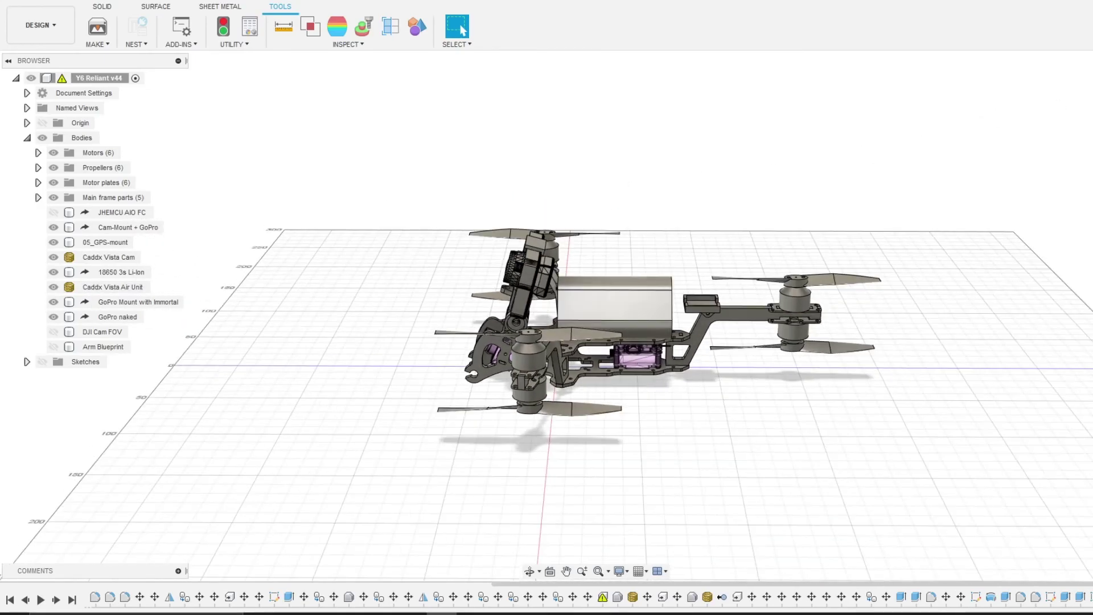
{"action": "mouse_move", "coordinate": [981, 117]}
{"action": "middle_mouse_down", "text": "shift"}
{"action": "mouse_move", "coordinate": [868, 197]}
{"action": "mouse_move", "coordinate": [814, 210]}
{"action": "middle_mouse_up", "text": "shift"}
{"action": "mouse_move", "coordinate": [620, 410]}
{"action": "middle_mouse_down", "text": "shift"}
{"action": "mouse_move", "coordinate": [689, 318]}
{"action": "mouse_move", "coordinate": [603, 284]}
{"action": "mouse_move", "coordinate": [718, 289]}
{"action": "middle_mouse_up", "text": "shift"}
{"action": "scroll", "coordinate": [822, 343], "scroll_direction": "up", "scroll_amount": 2}
{"action": "scroll", "coordinate": [593, 408], "scroll_direction": "up", "scroll_amount": 3}
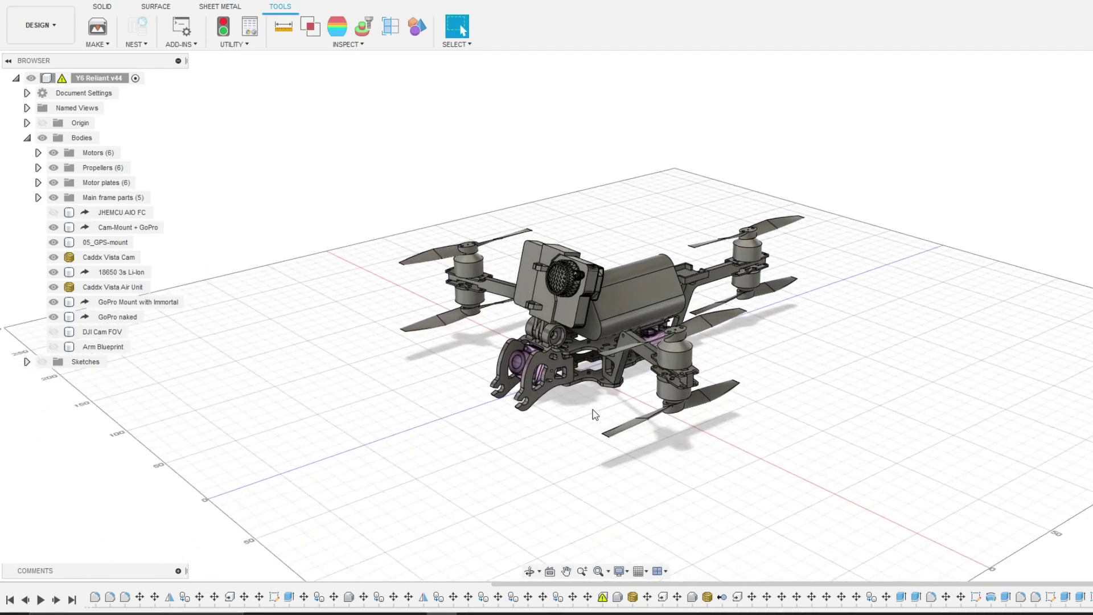
{"action": "scroll", "coordinate": [797, 374], "scroll_direction": "up", "scroll_amount": 3}
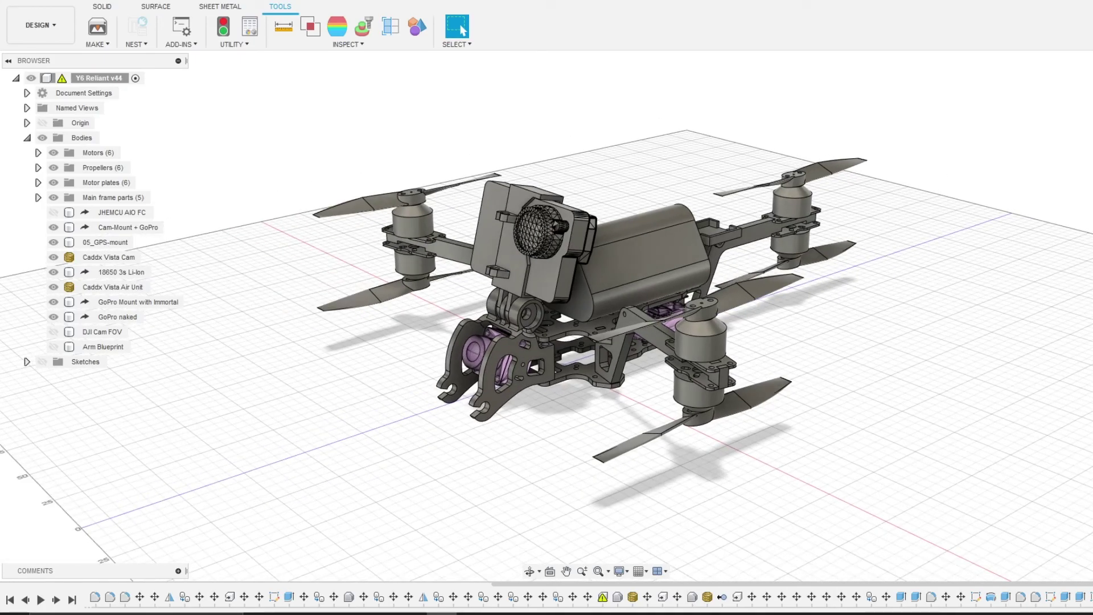
{"action": "mouse_move", "coordinate": [740, 365]}
{"action": "middle_mouse_down", "text": "shift"}
{"action": "mouse_move", "coordinate": [837, 336]}
{"action": "mouse_move", "coordinate": [896, 293]}
{"action": "middle_mouse_up", "text": "shift"}
{"action": "mouse_move", "coordinate": [564, 285]}
{"action": "middle_mouse_down", "text": "shift"}
{"action": "mouse_move", "coordinate": [592, 324]}
{"action": "mouse_move", "coordinate": [785, 319]}
{"action": "middle_mouse_up", "text": "shift"}
{"action": "middle_click_drag", "start_coordinate": [684, 329], "coordinate": [820, 336], "text": "shift"}
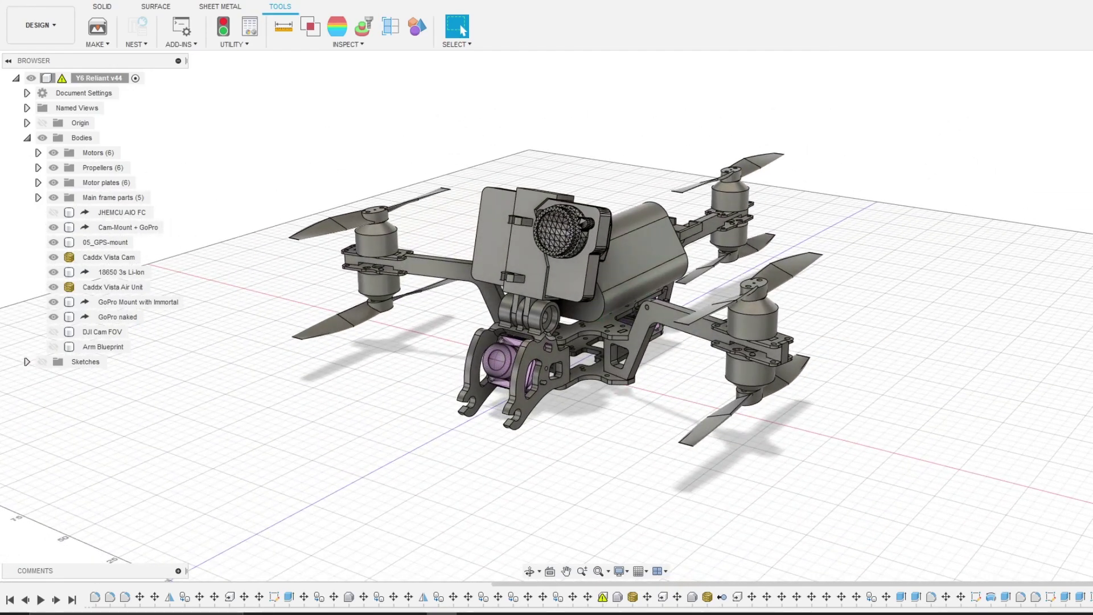